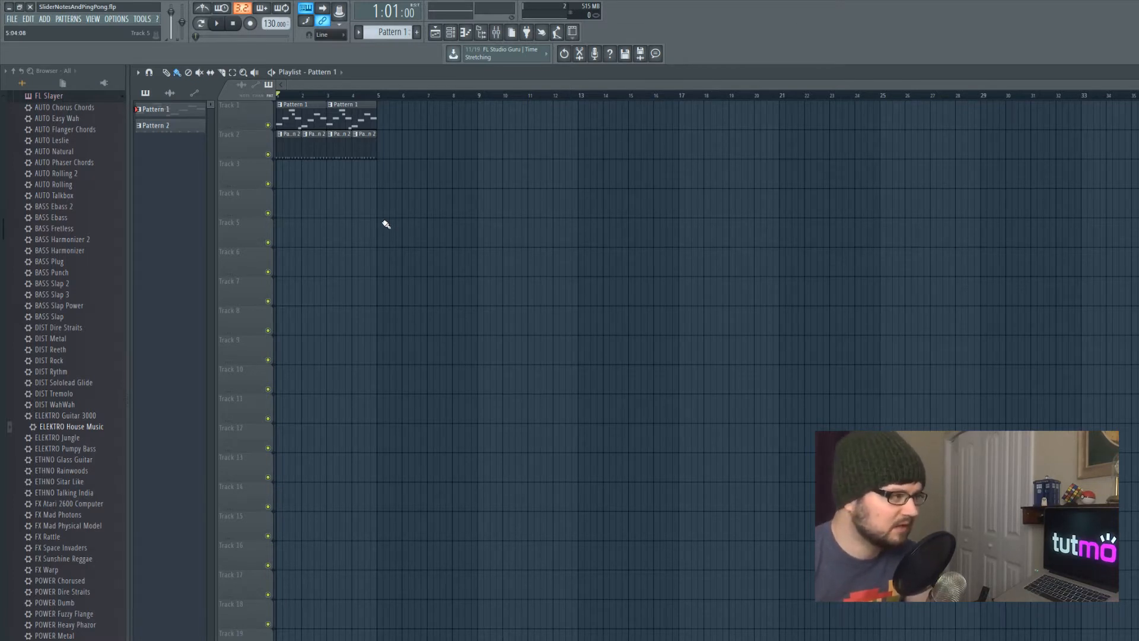
# Play back the current project briefly and stop it
pyautogui.press('space')
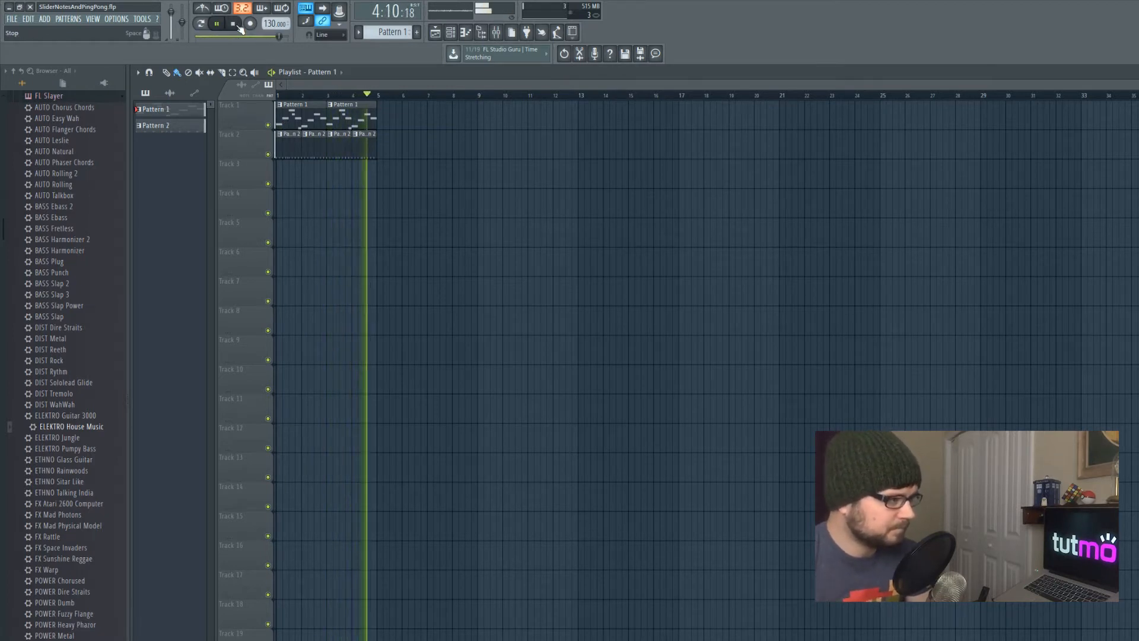
pyautogui.press('space')
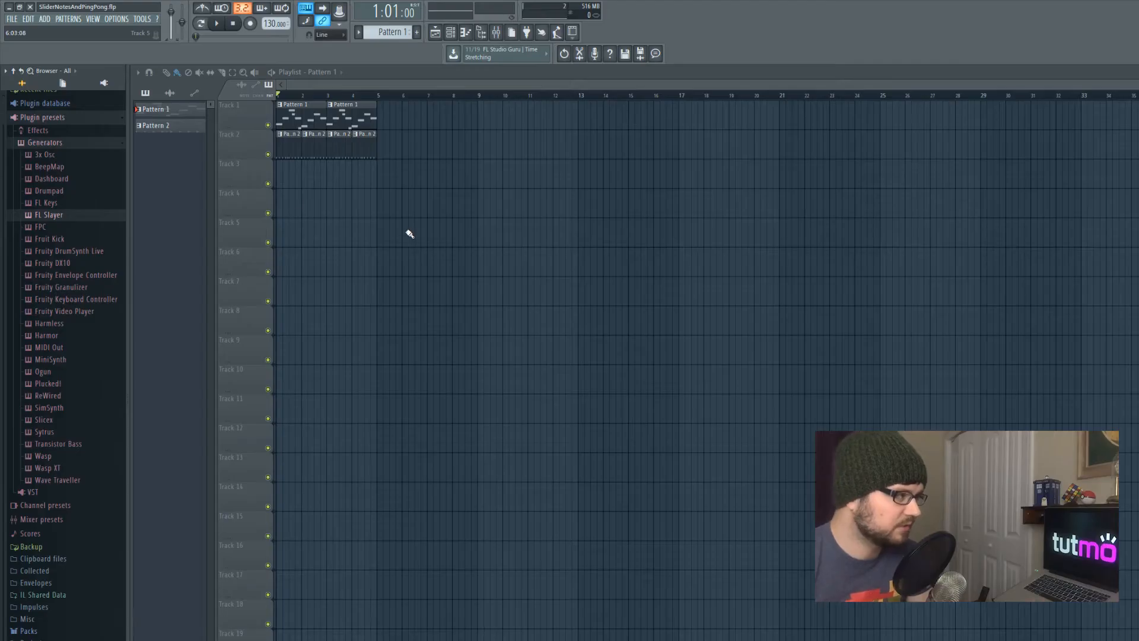
# Start a new empty project
pyautogui.click(12, 19)
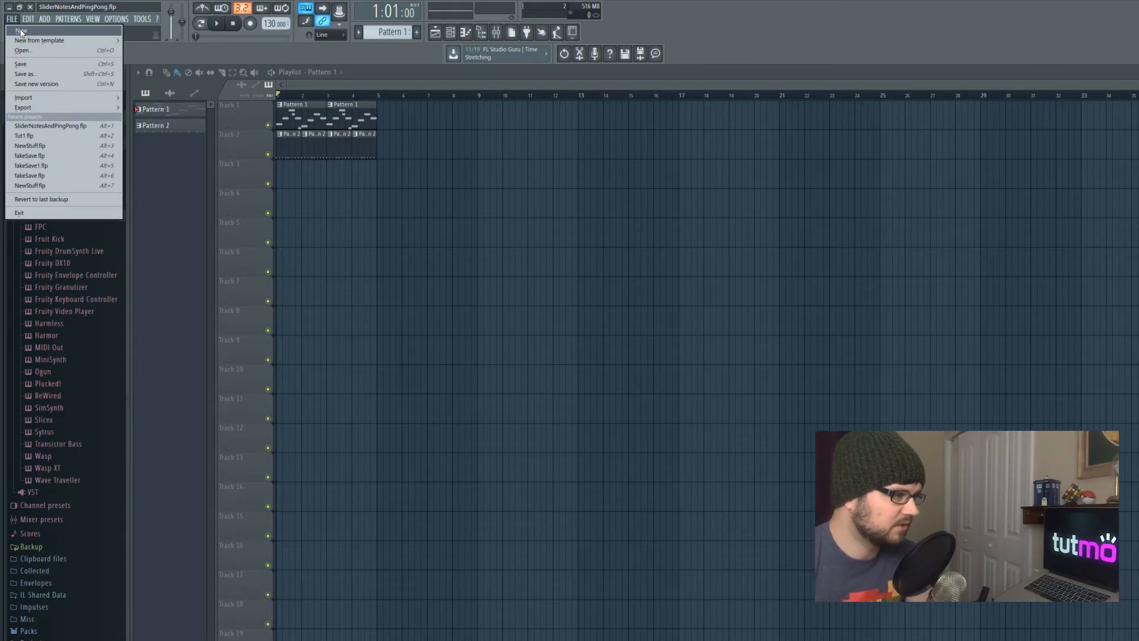
pyautogui.click(20, 31)
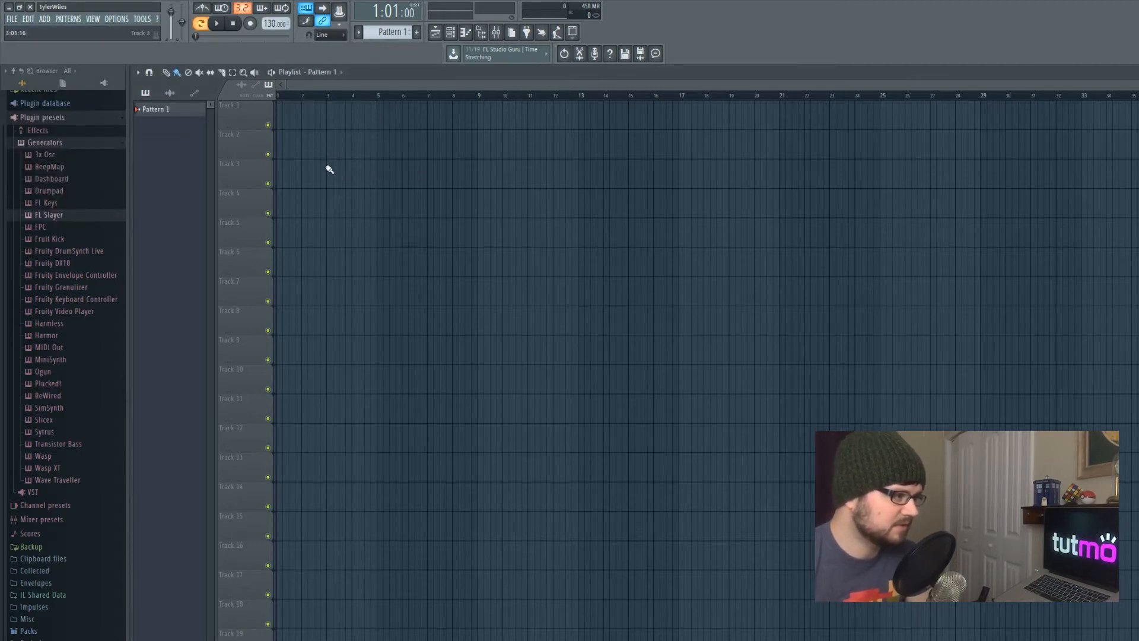
# Open the Channel rack and move it over the playlist
pyautogui.click(450, 33)
pyautogui.moveTo(686, 148); pyautogui.dragTo(482, 131)
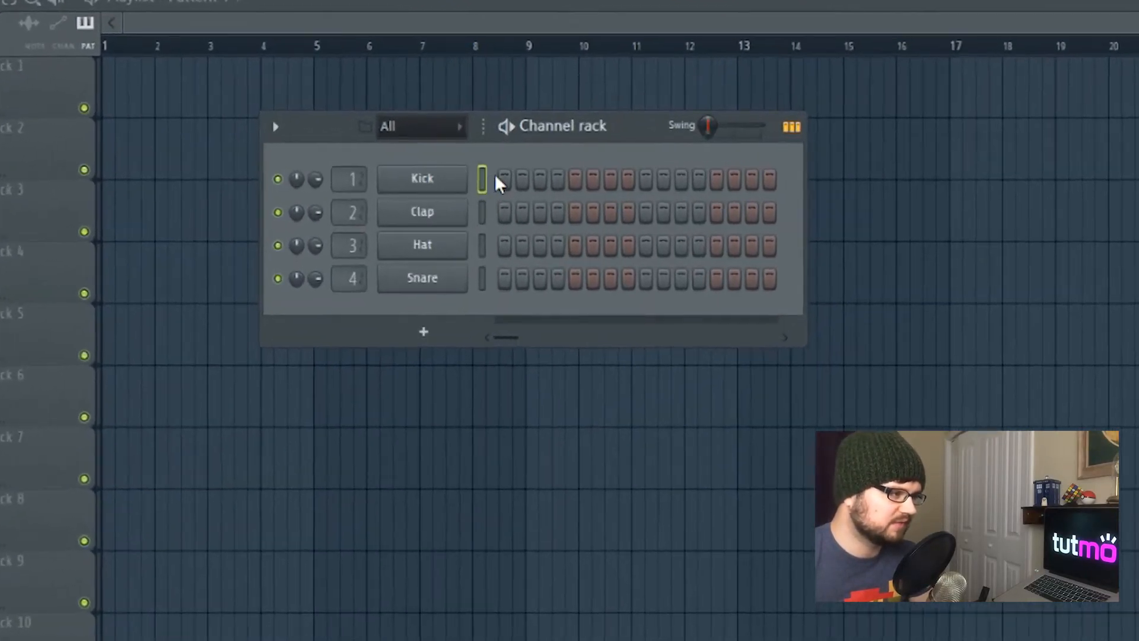
# Add kick hits on steps 5, 9 and 13 and preview the beat
pyautogui.click(442, 156)
pyautogui.click(616, 190)
pyautogui.click(706, 190)
pyautogui.click(797, 189)
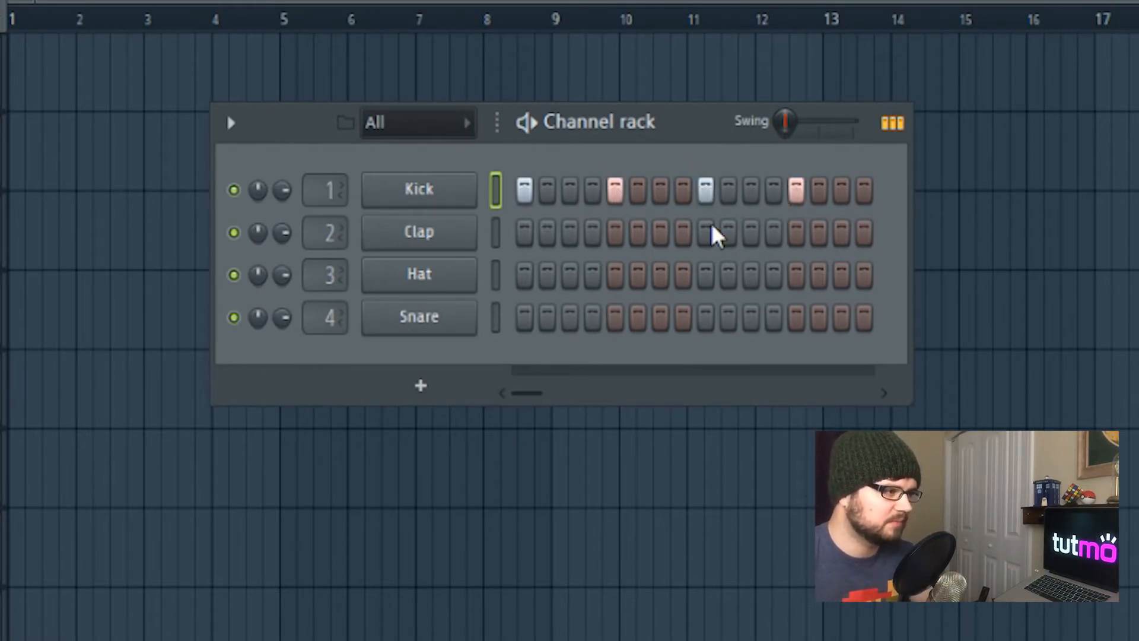
pyautogui.press('space')
pyautogui.press('space')
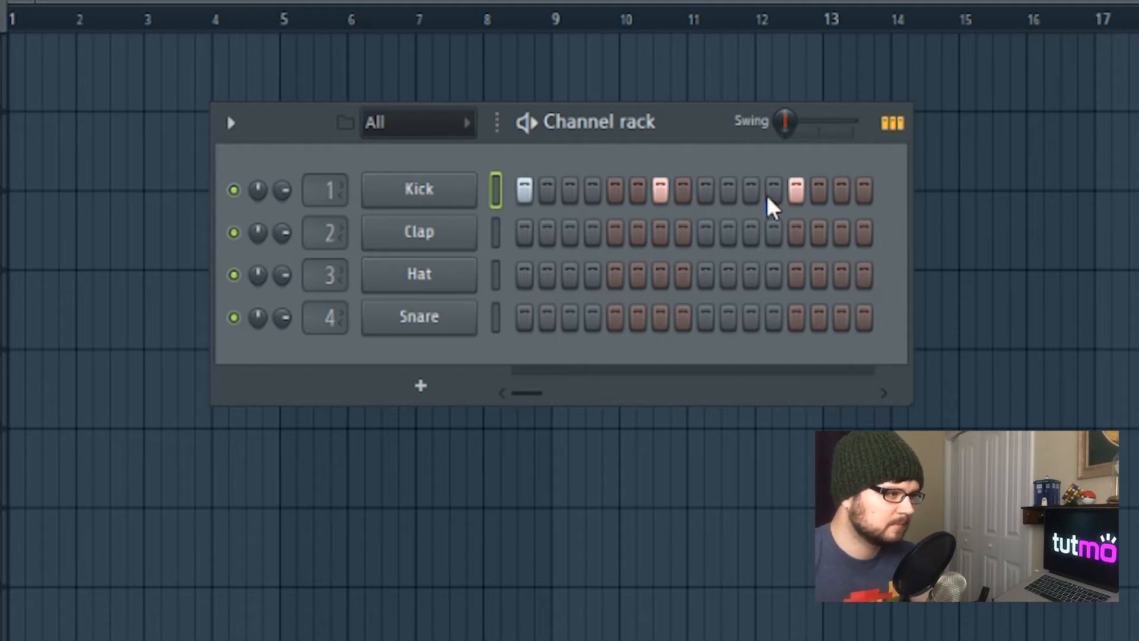
# Add a clap hit on step 9 of the Clap channel
pyautogui.press('space')
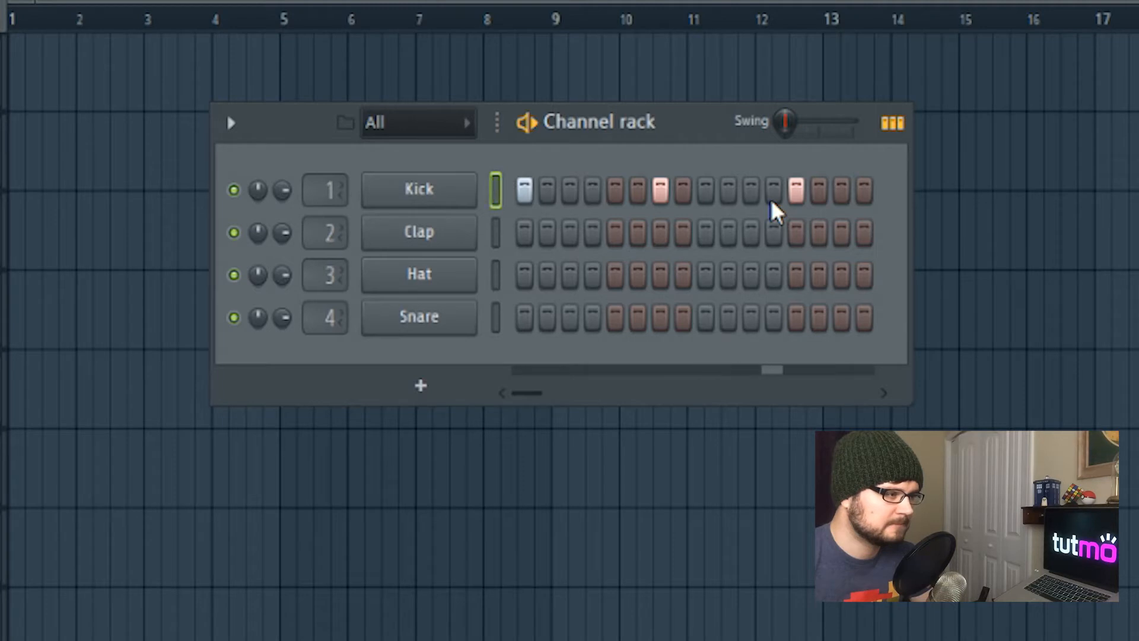
pyautogui.press('space')
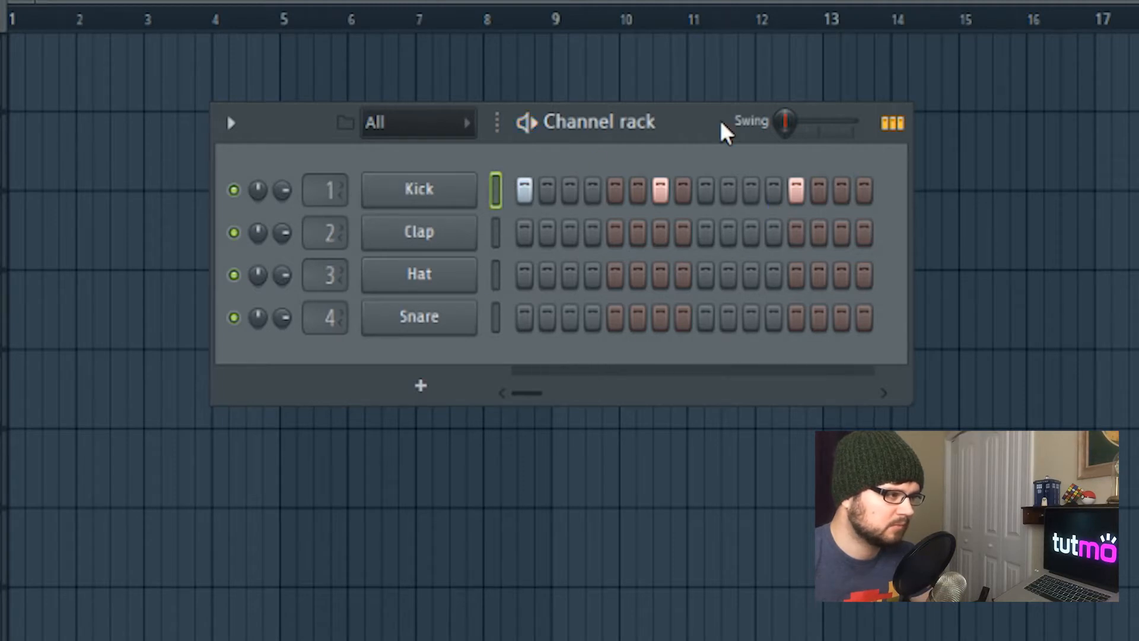
pyautogui.moveTo(702, 124); pyautogui.dragTo(816, 110)
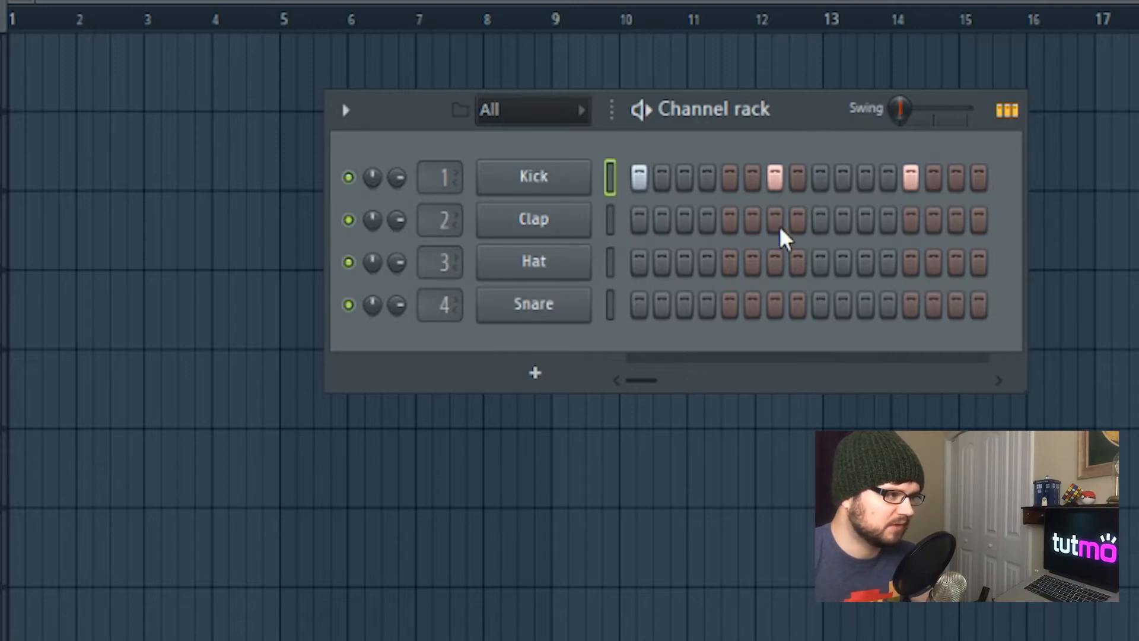
pyautogui.click(821, 220)
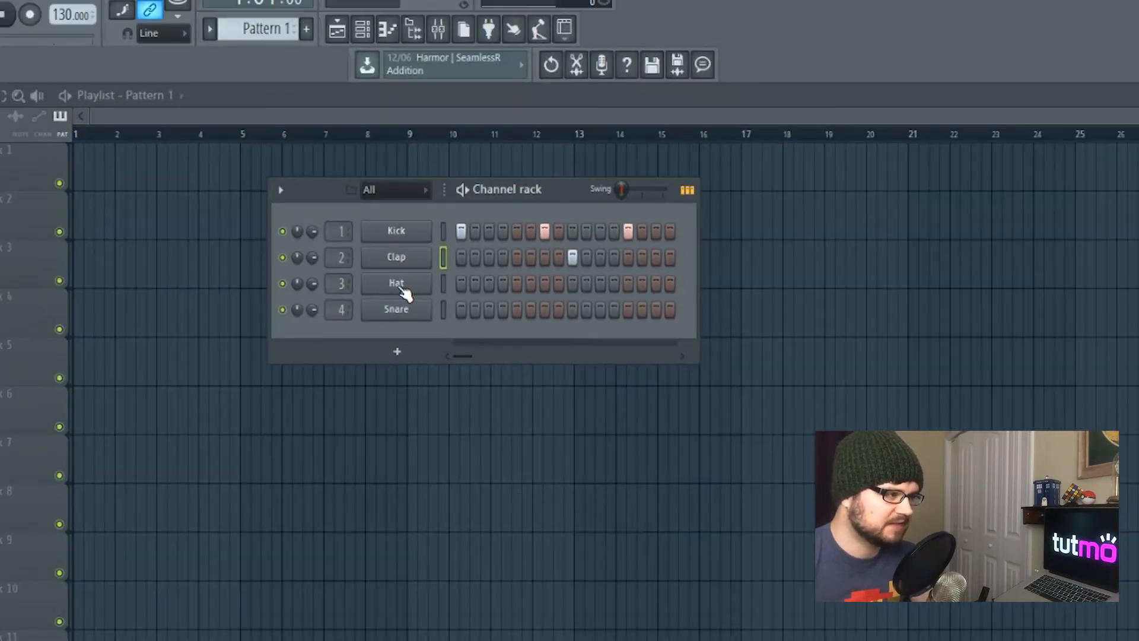
# Fill the Hat channel with a repeating step pattern and preview the beat
pyautogui.rightClick(536, 265)
pyautogui.click(623, 339)
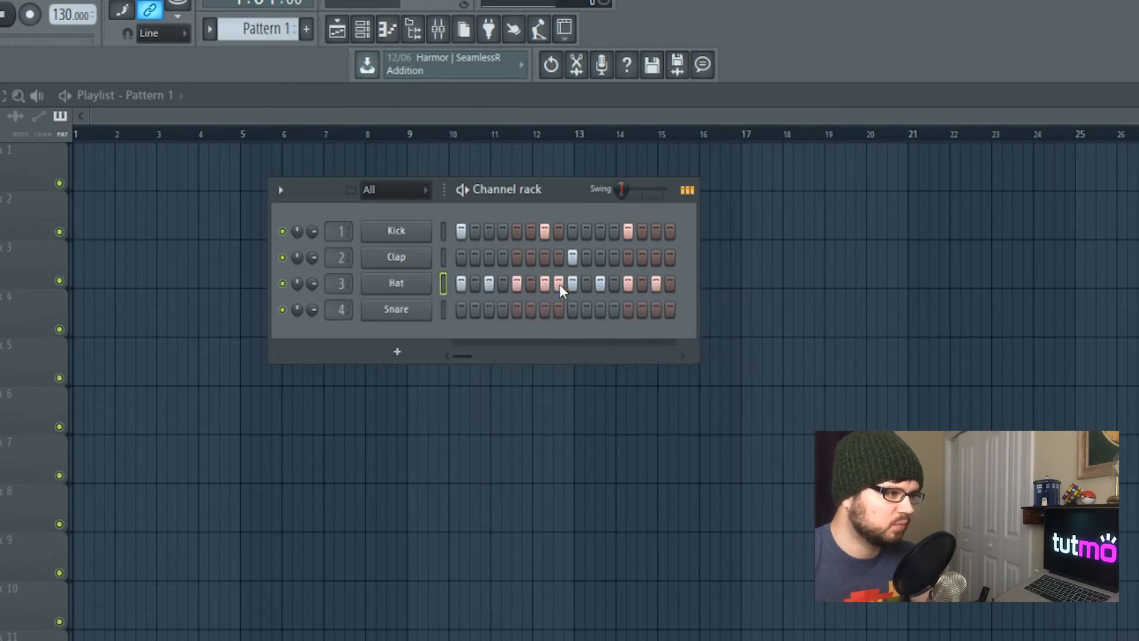
pyautogui.press('space')
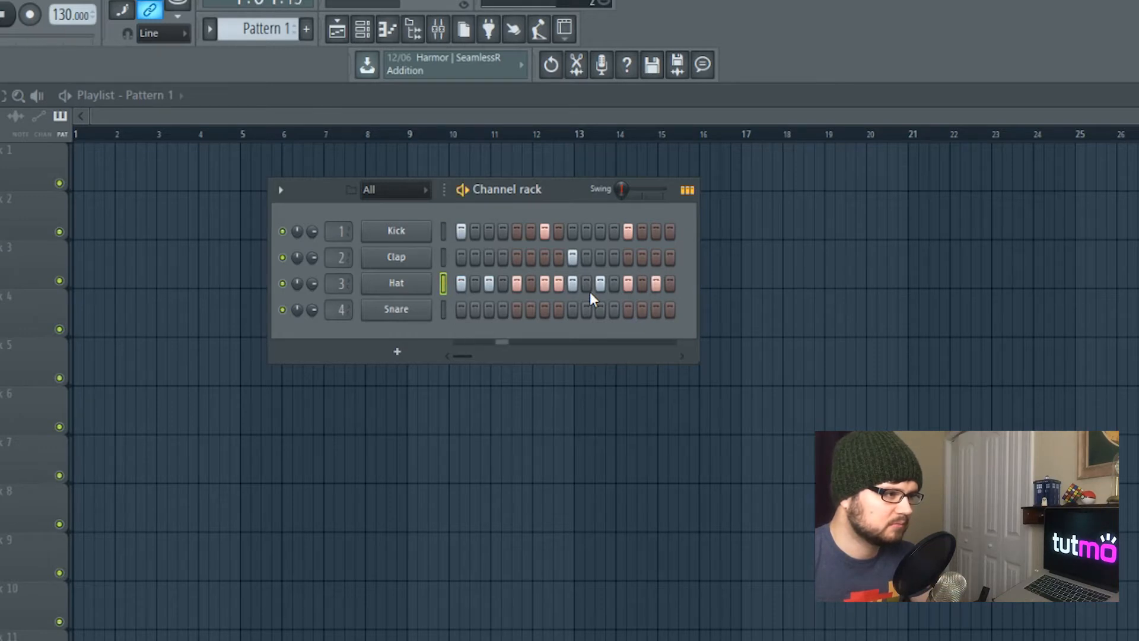
pyautogui.press('space')
# Select the Snare channel and play the pattern
pyautogui.press('Down')
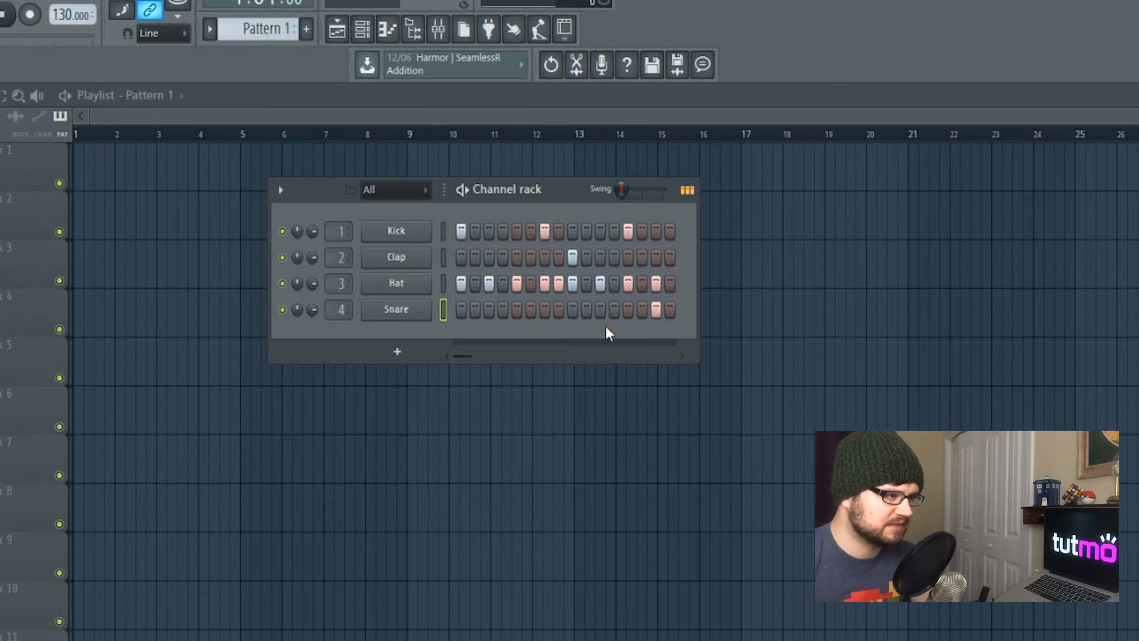
pyautogui.press('space')
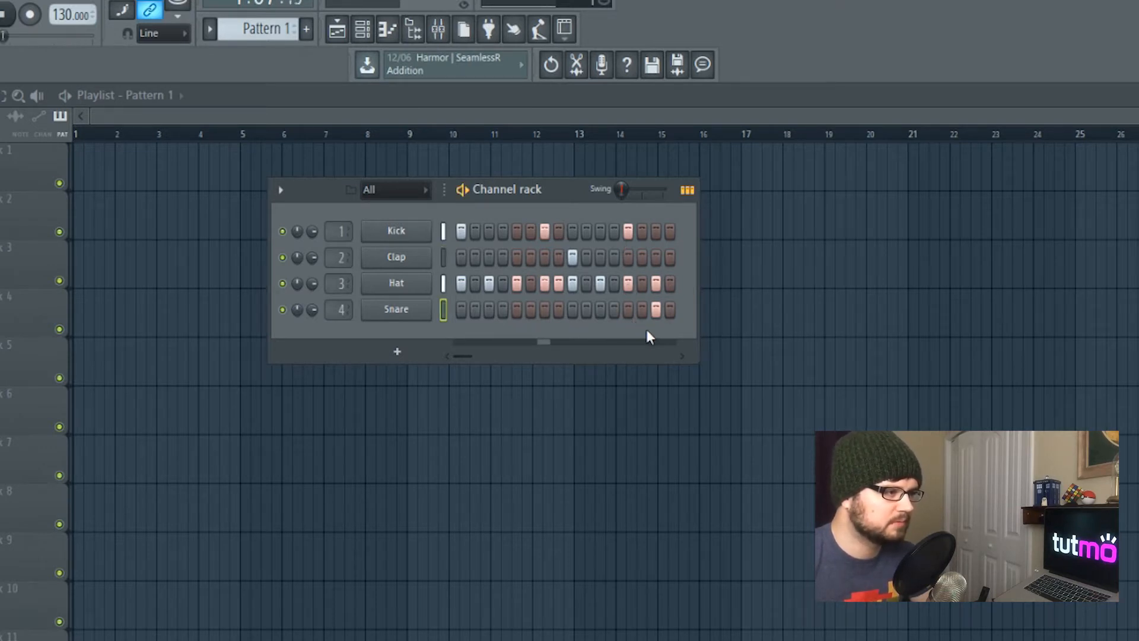
pyautogui.moveTo(543, 188); pyautogui.dragTo(440, 186)
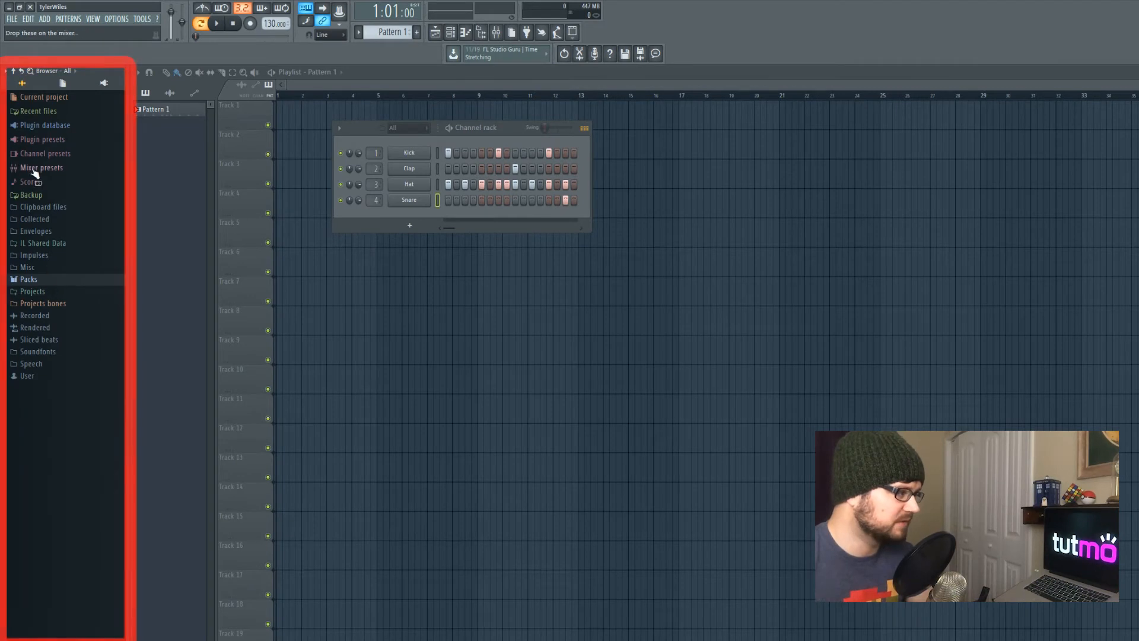
# Browse the Packs Drums Percussion folder and preview the Grv Clap 06 sample
pyautogui.click(31, 280)
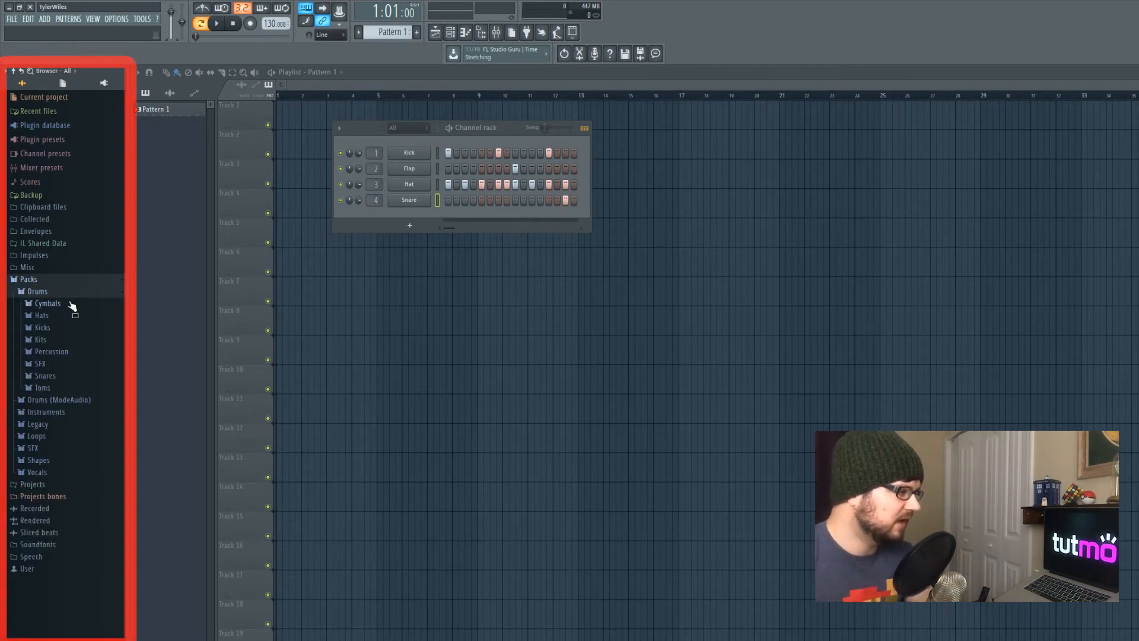
pyautogui.click(41, 291)
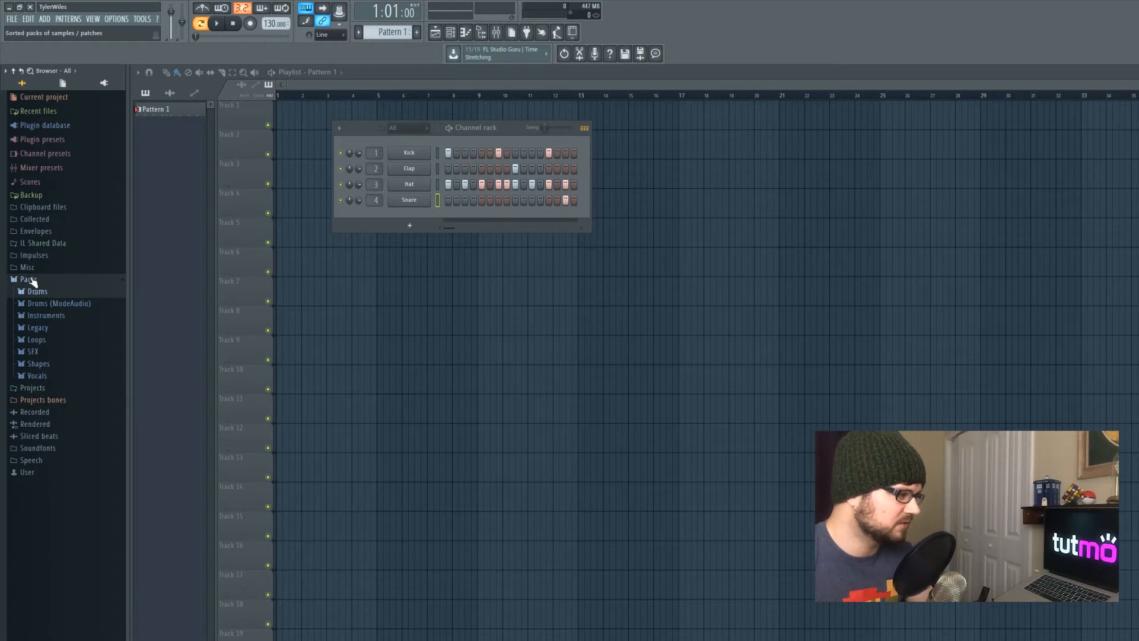
pyautogui.click(39, 291)
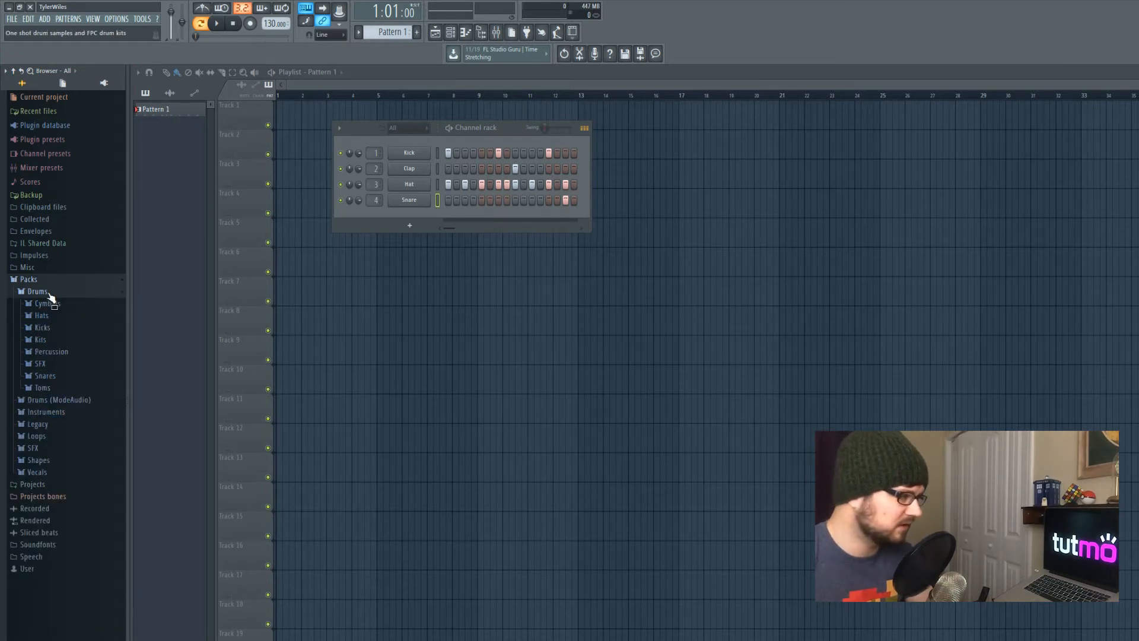
pyautogui.click(51, 351)
pyautogui.scroll(-5, 64, 463)
pyautogui.scroll(-3, 67, 463)
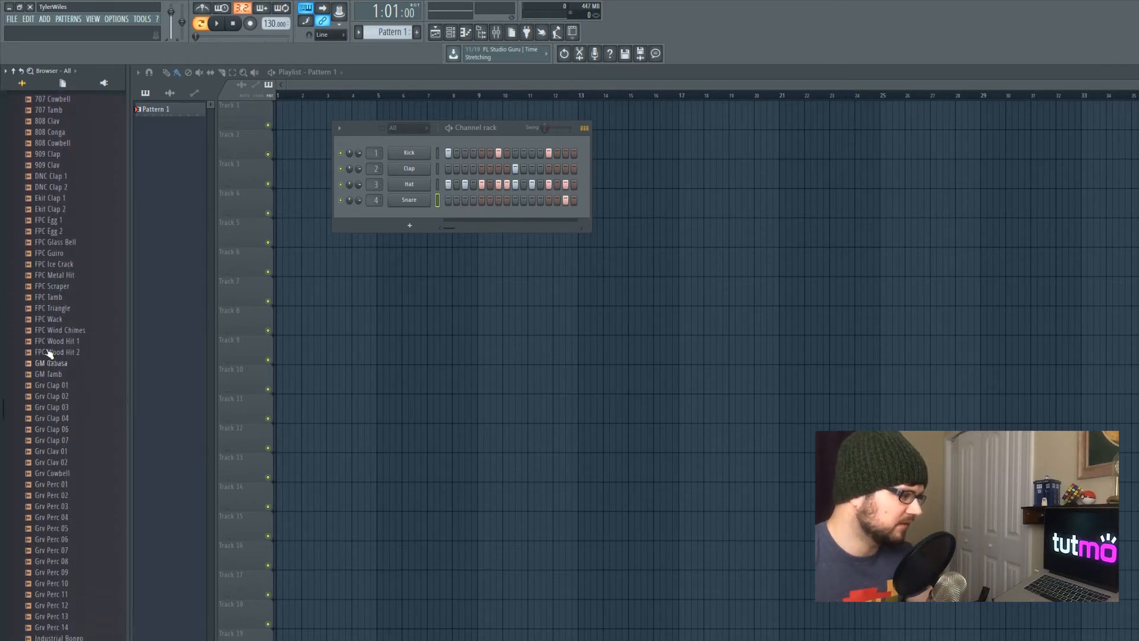
pyautogui.click(57, 433)
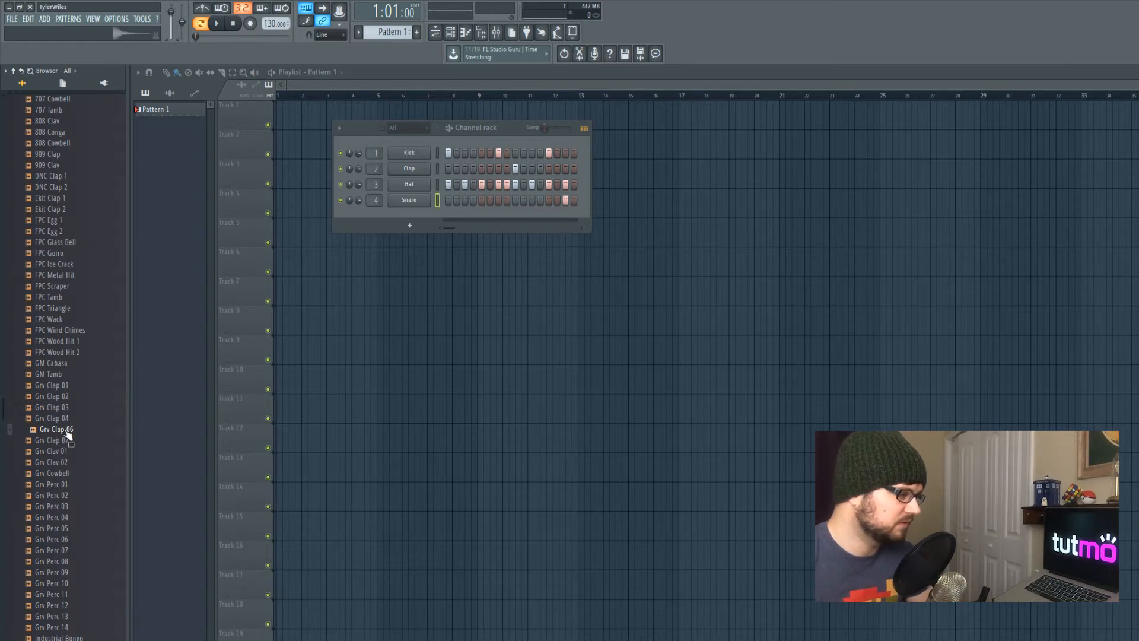
# Replace the Clap channel's sample with Grv Clap 06 and play the beat
pyautogui.moveTo(66, 433); pyautogui.dragTo(417, 172)
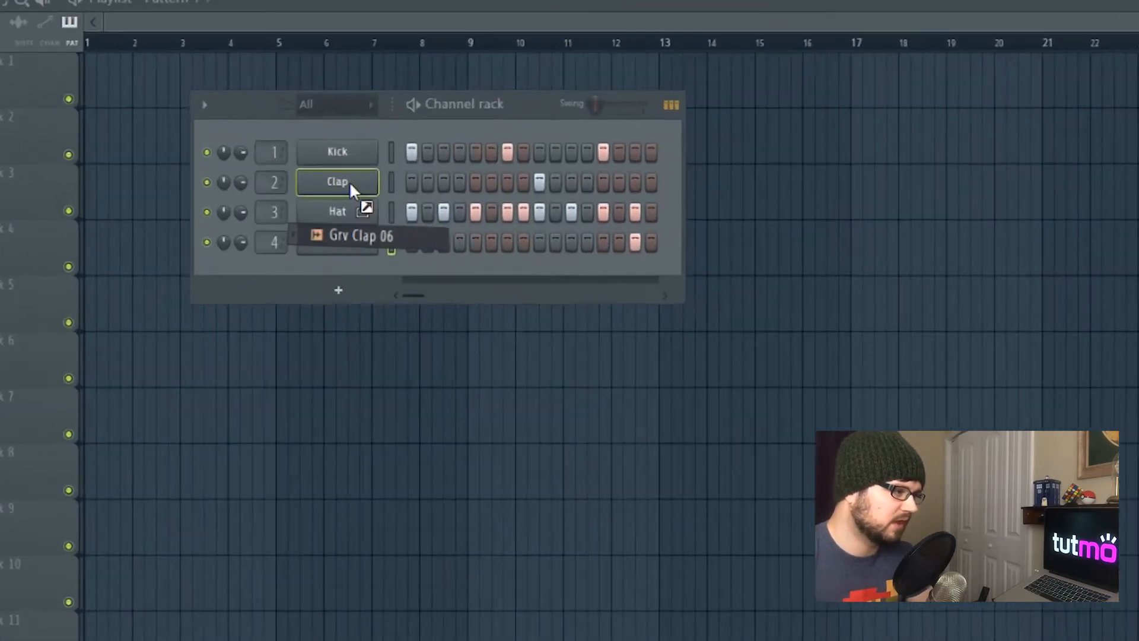
pyautogui.moveTo(351, 185); pyautogui.dragTo(283, 190)
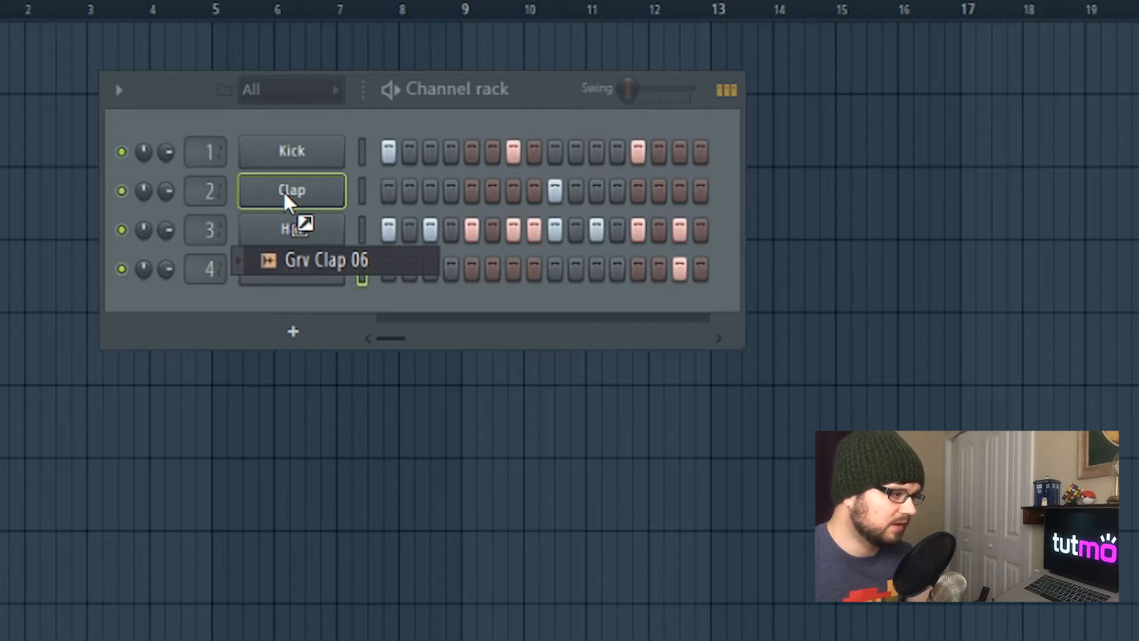
pyautogui.moveTo(283, 191); pyautogui.dragTo(292, 196)
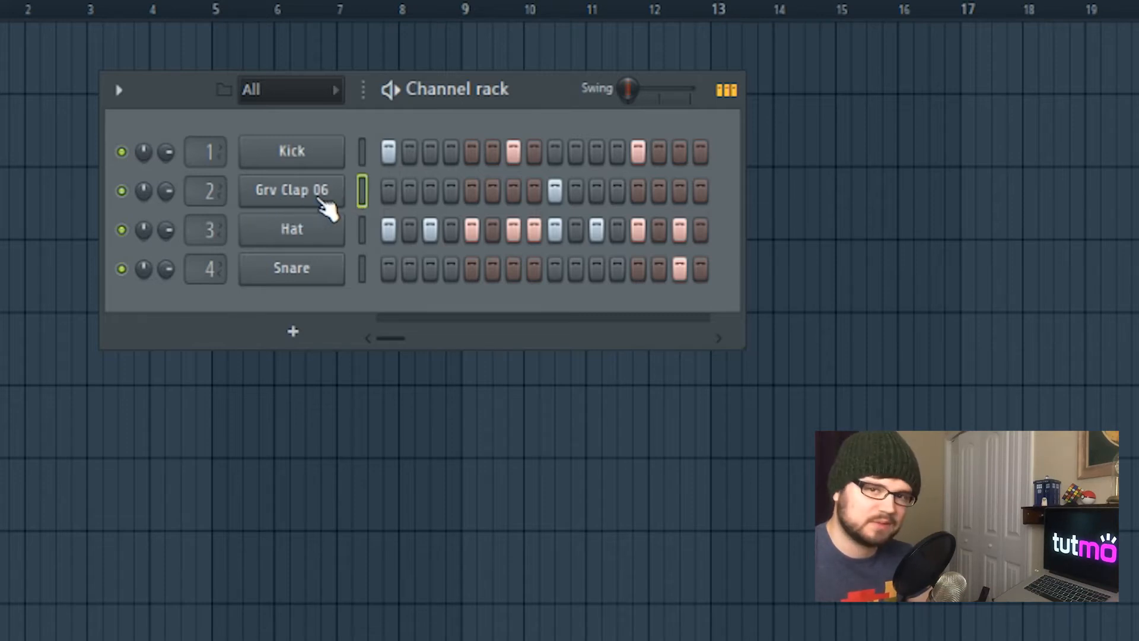
pyautogui.press('space')
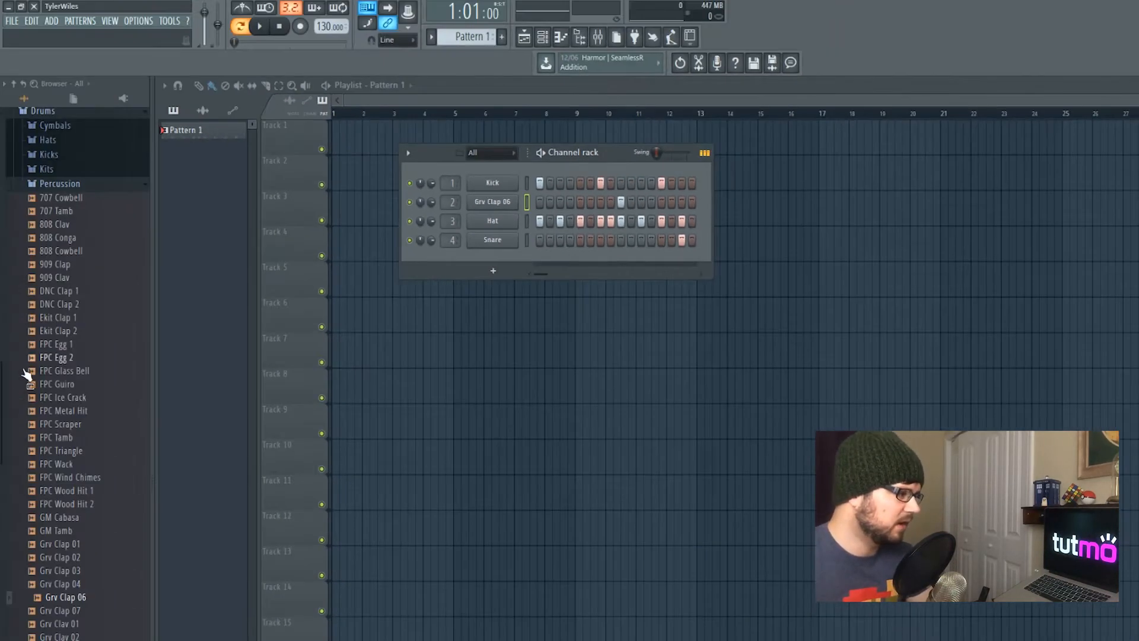
# Open the Drums Hats folder and preview the 808 CH sample
pyautogui.scroll(5, 67, 390)
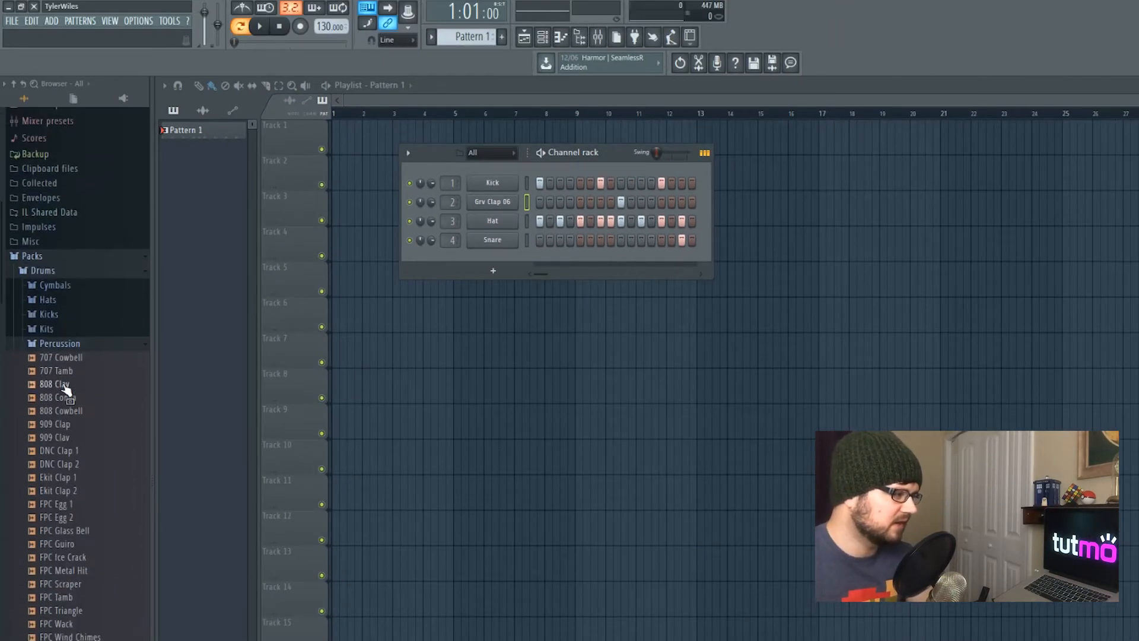
pyautogui.click(71, 349)
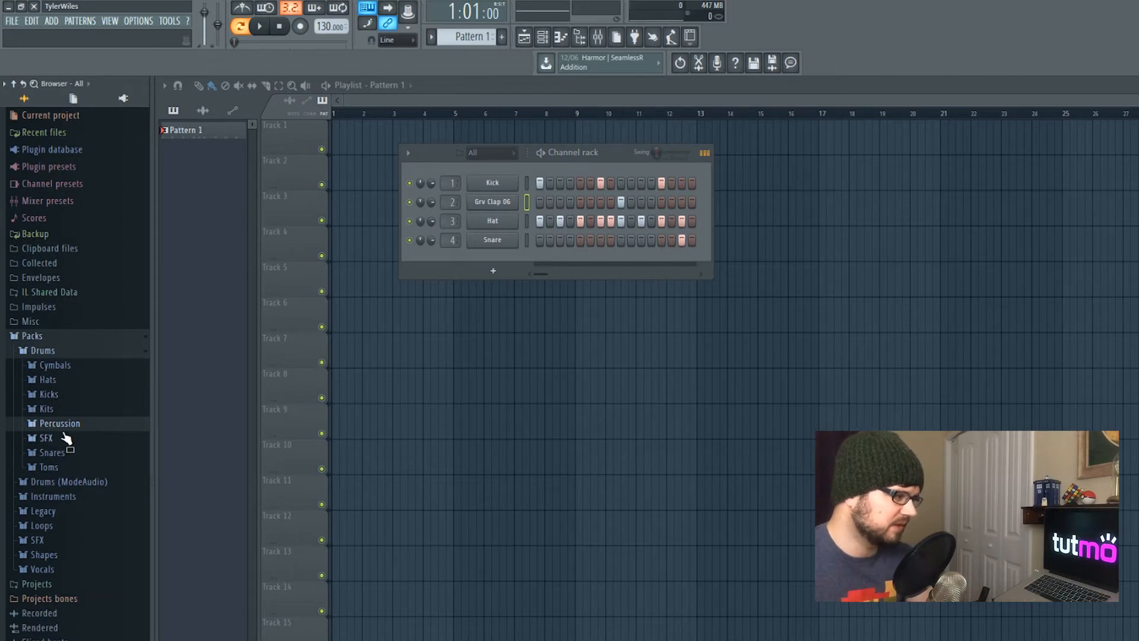
pyautogui.click(49, 380)
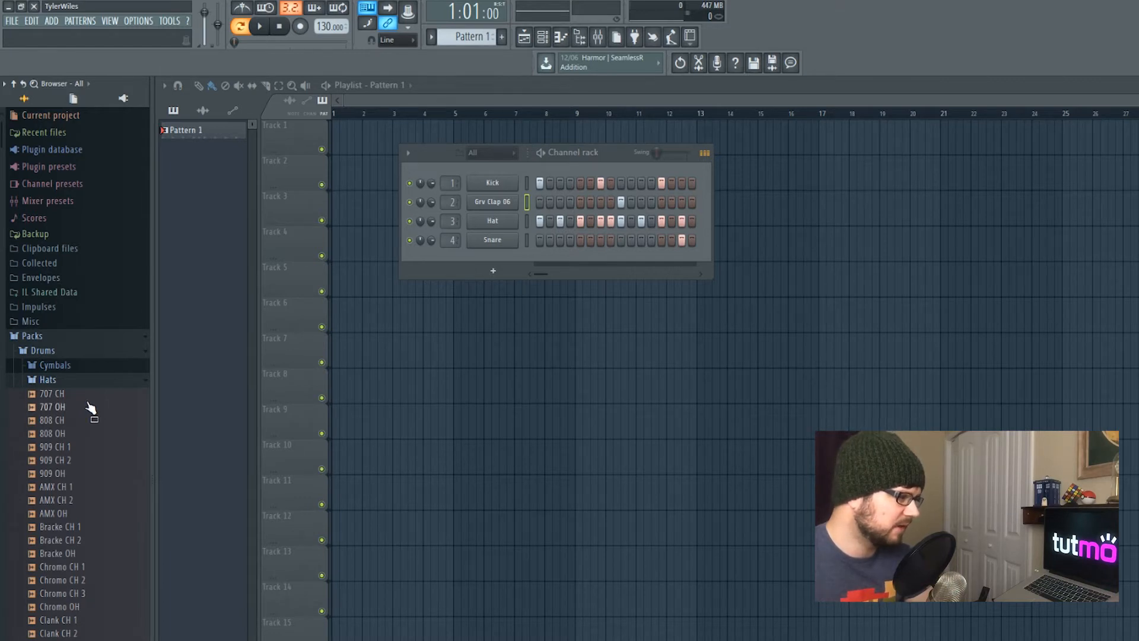
pyautogui.click(50, 423)
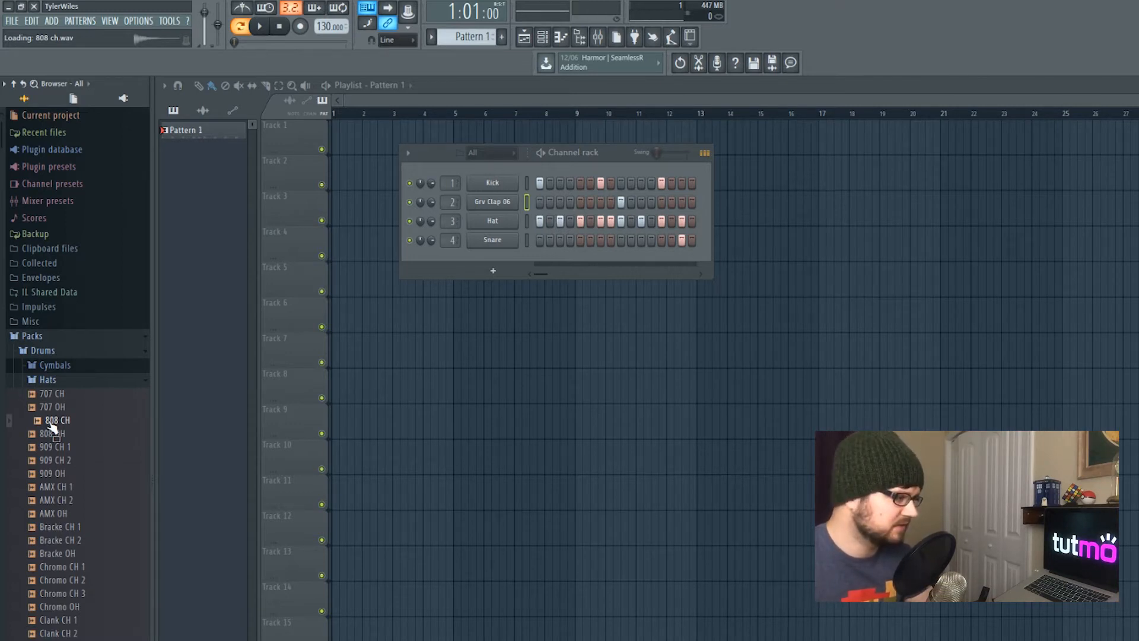
# Replace the Hat channel's sample with 808 CH and preview the beat
pyautogui.moveTo(52, 425); pyautogui.dragTo(497, 221)
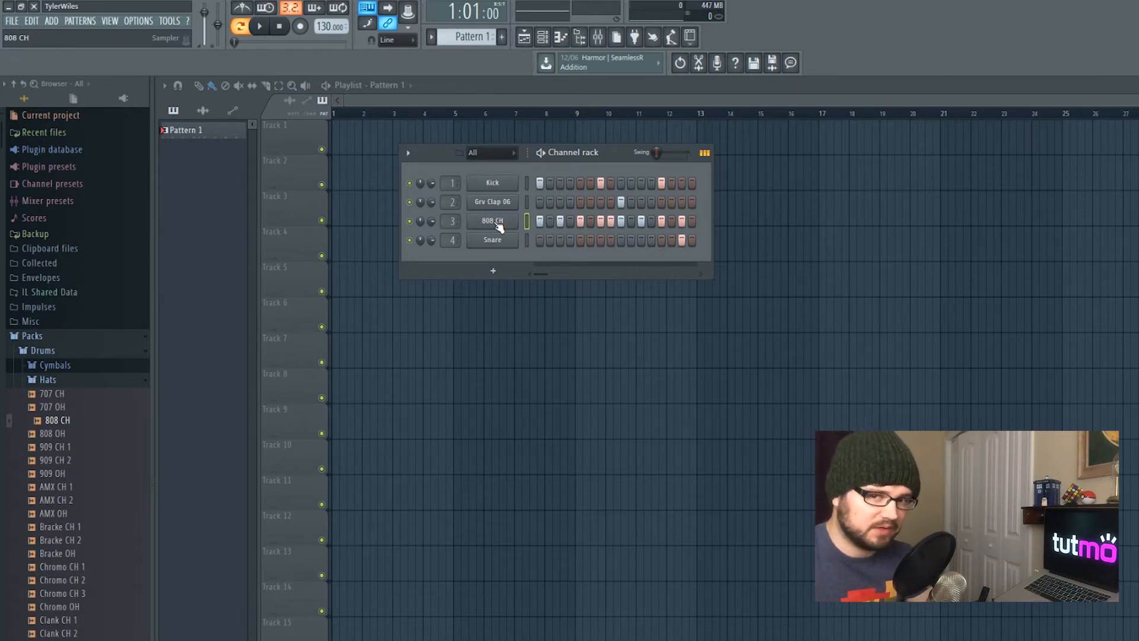
pyautogui.press('space')
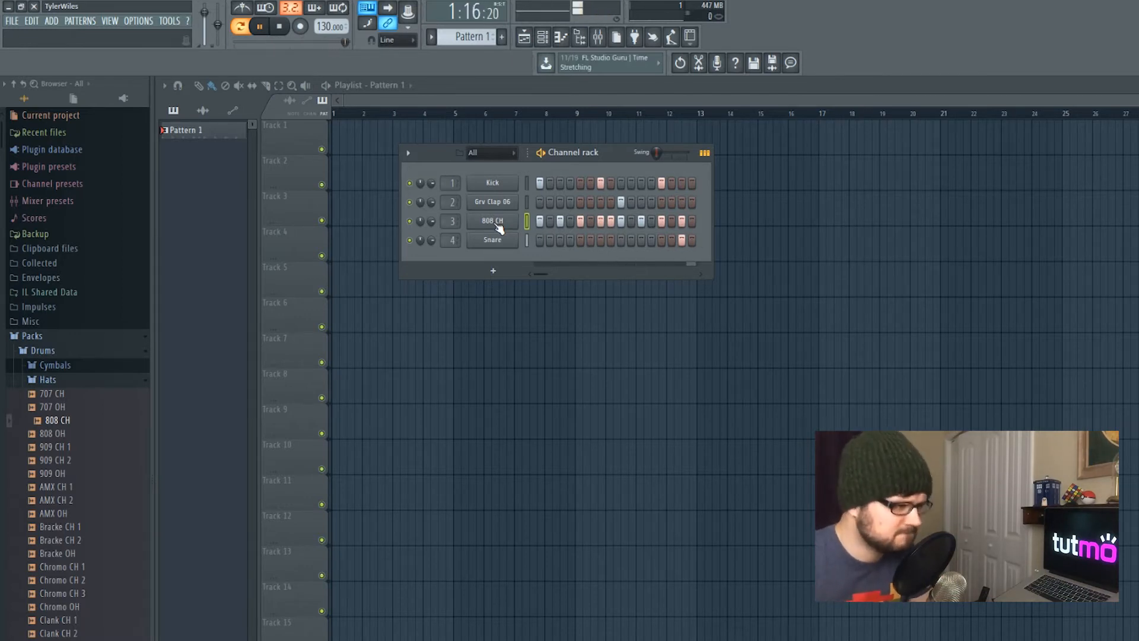
pyautogui.press('space')
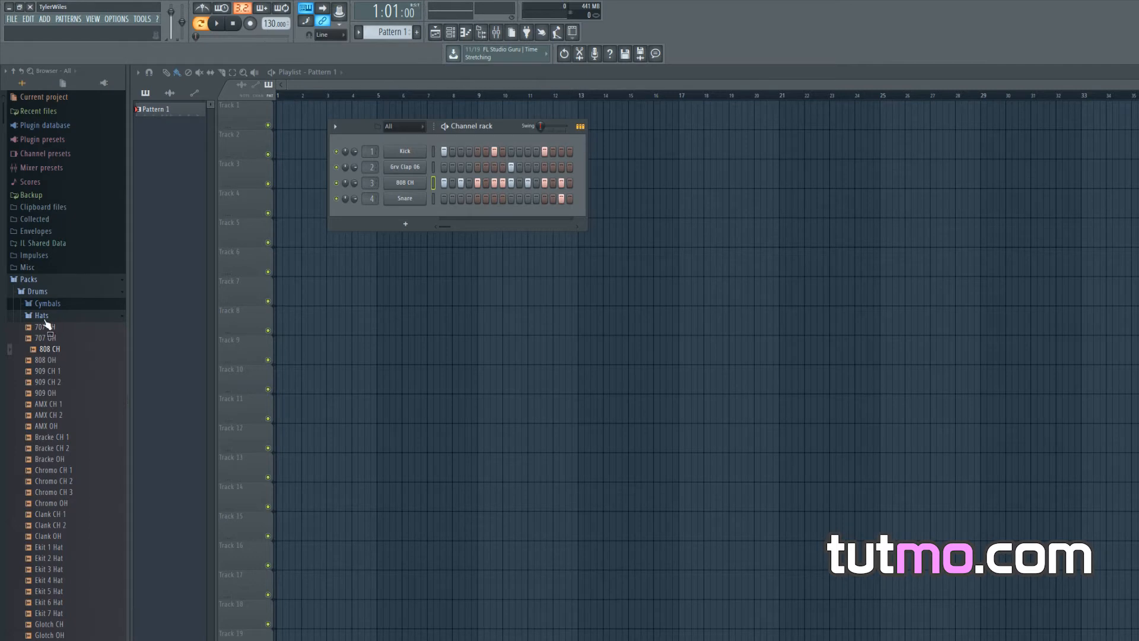
# Add the Grand Piano preset from Instruments > Keyboard as a new channel in the Channel rack
pyautogui.click(39, 293)
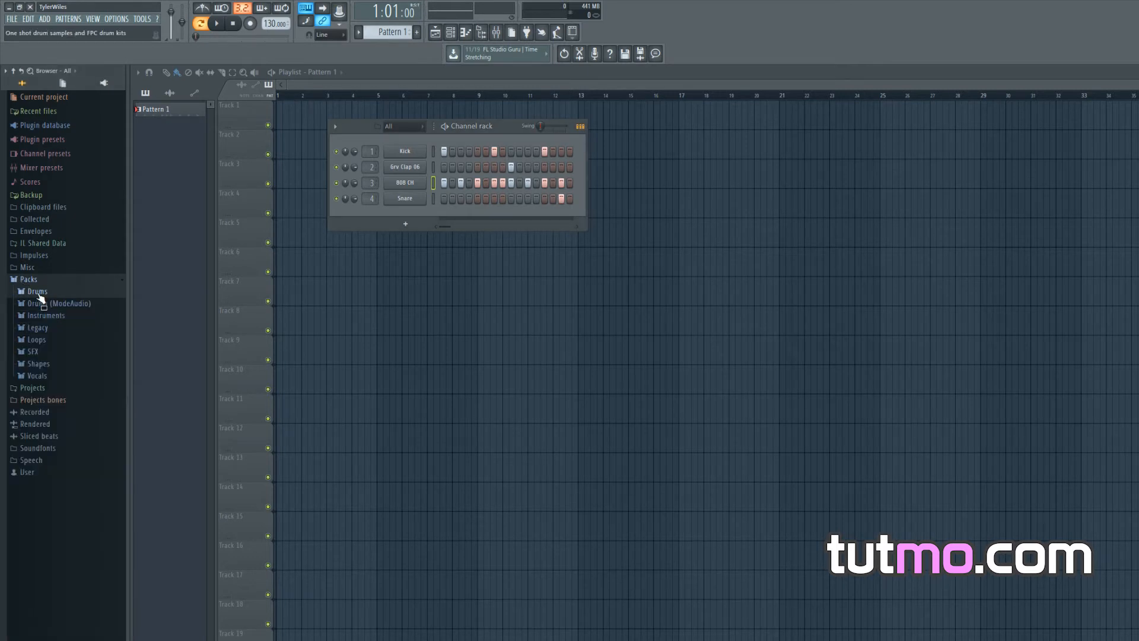
pyautogui.click(58, 316)
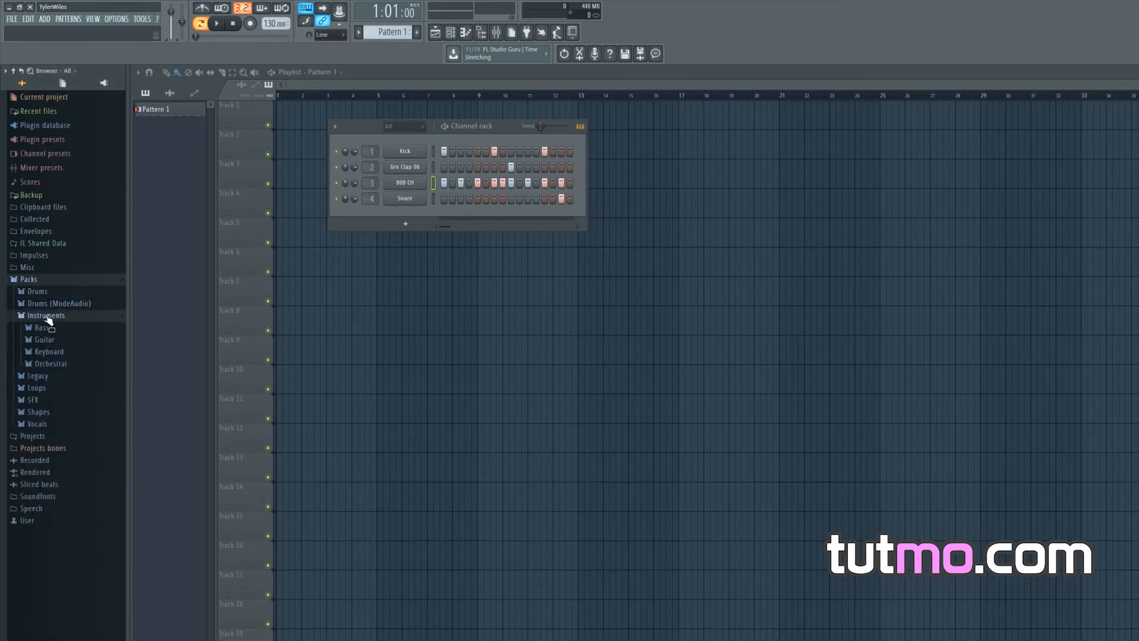
pyautogui.click(58, 352)
pyautogui.moveTo(65, 388); pyautogui.dragTo(402, 209)
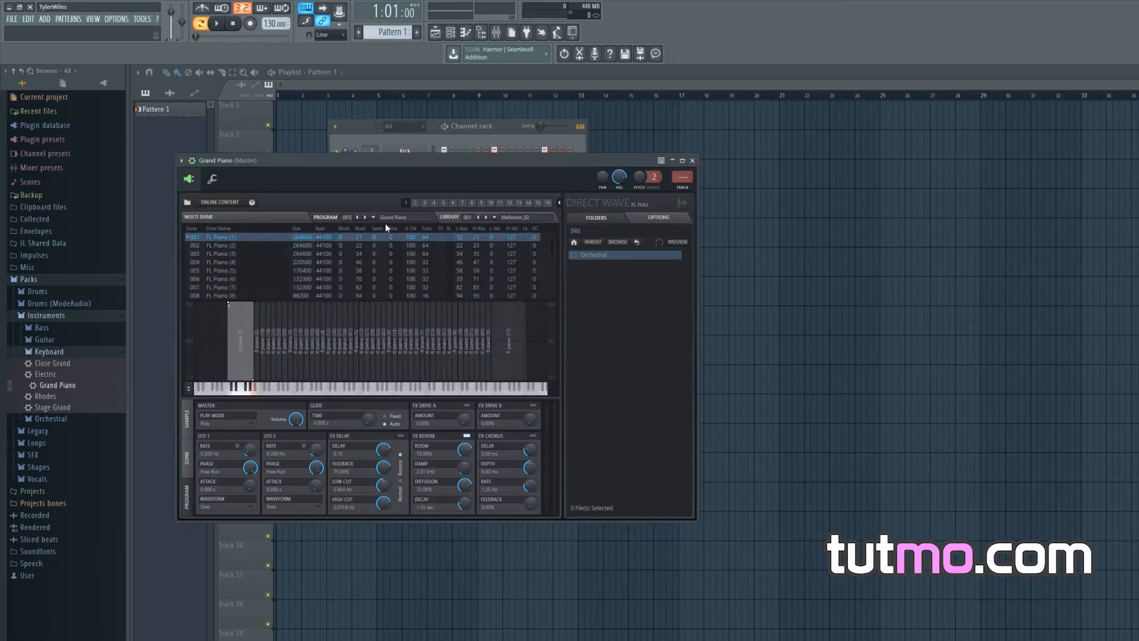
pyautogui.moveTo(437, 159); pyautogui.dragTo(455, 255)
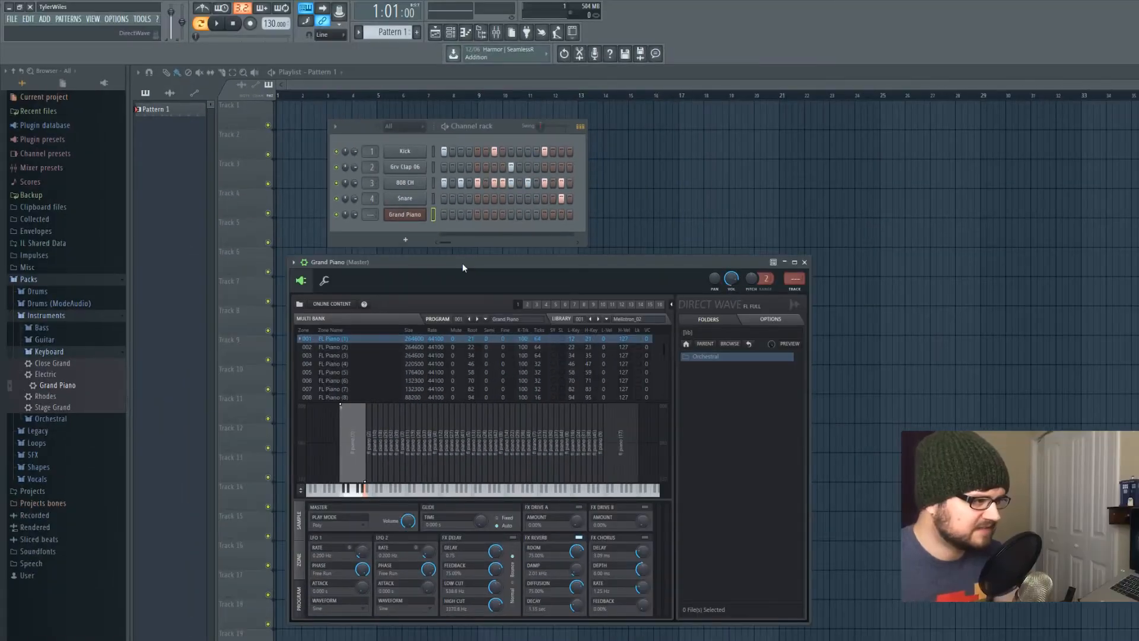
# Open the Grand Piano channel's piano roll and draw a melody of B6, D7, F#7, D7, A#6, C#7, E7 and D7 notes
pyautogui.rightClick(409, 214)
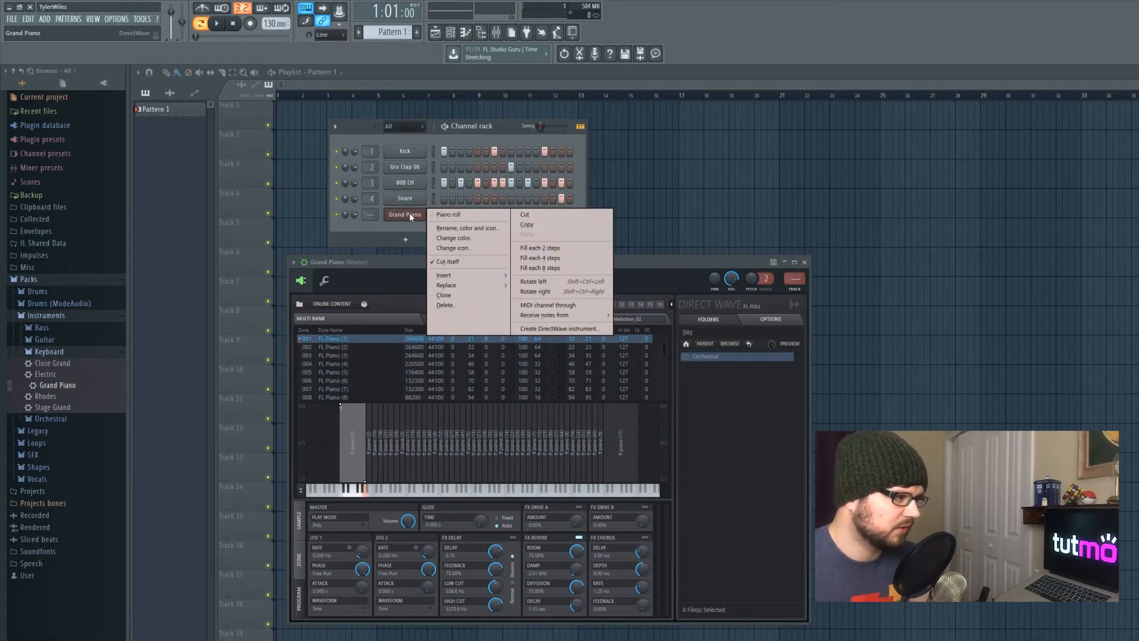
pyautogui.click(455, 216)
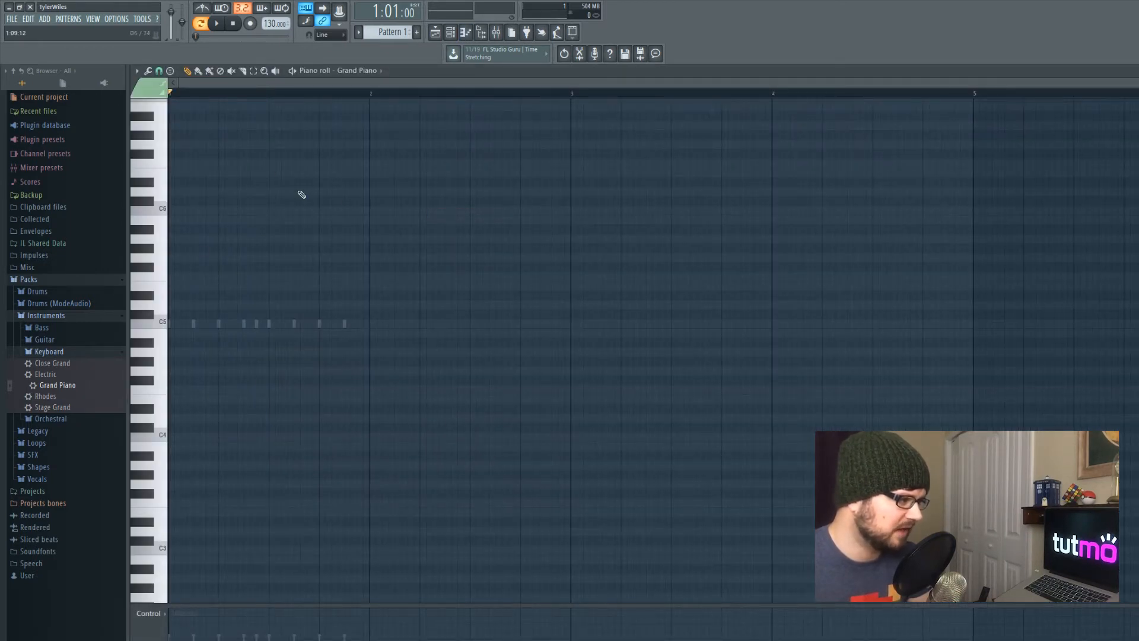
pyautogui.scroll(6, 286, 250)
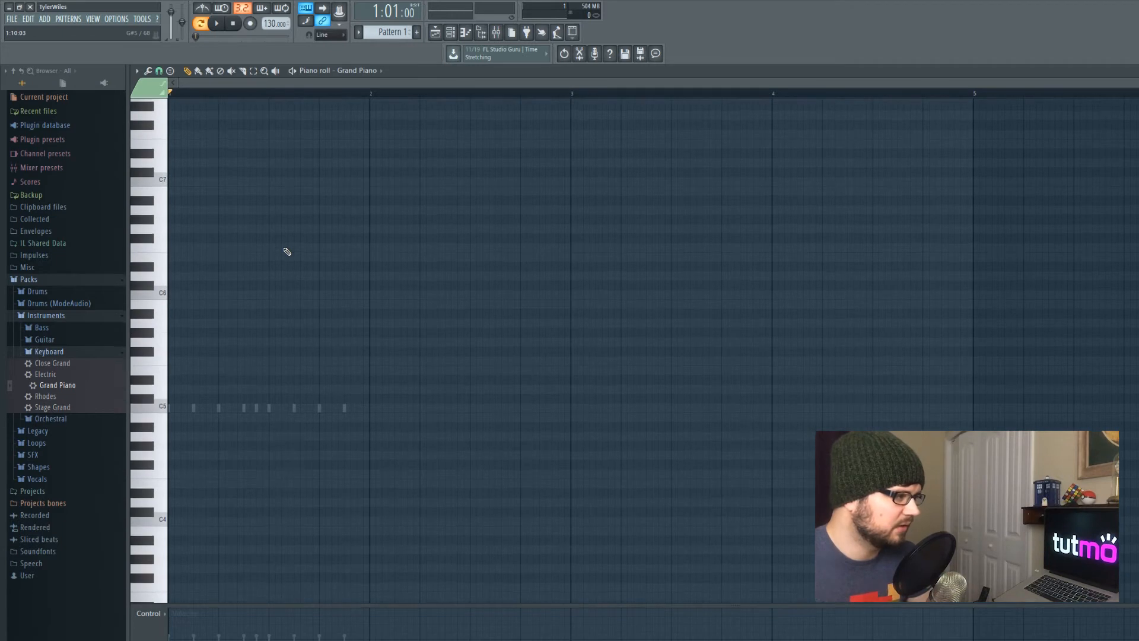
pyautogui.scroll(-1, 231, 344)
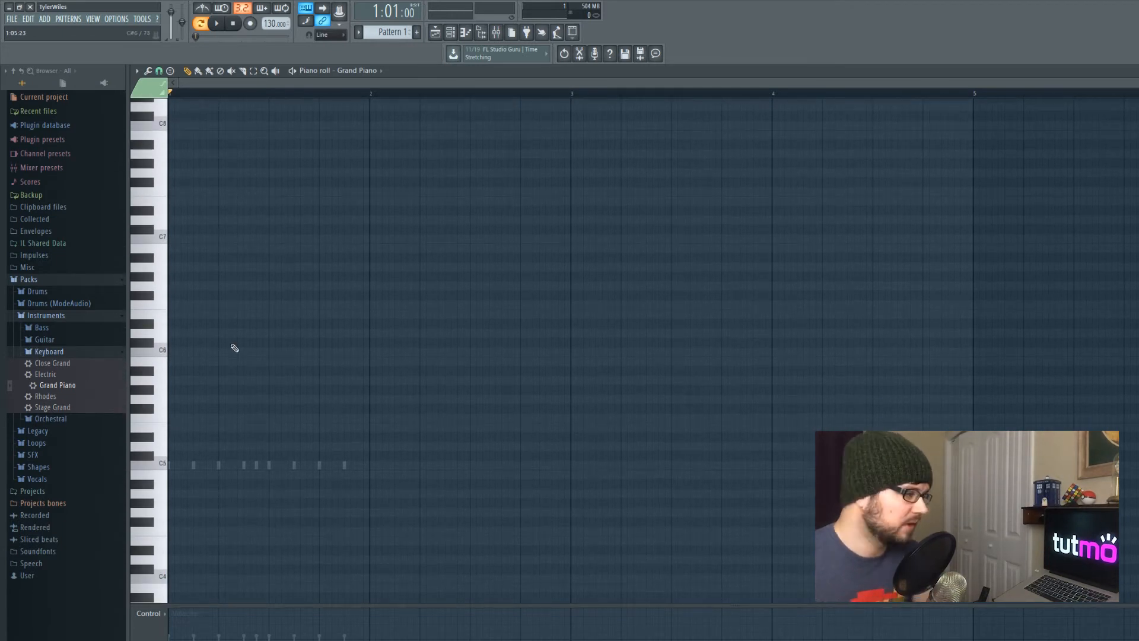
pyautogui.scroll(1, 216, 304)
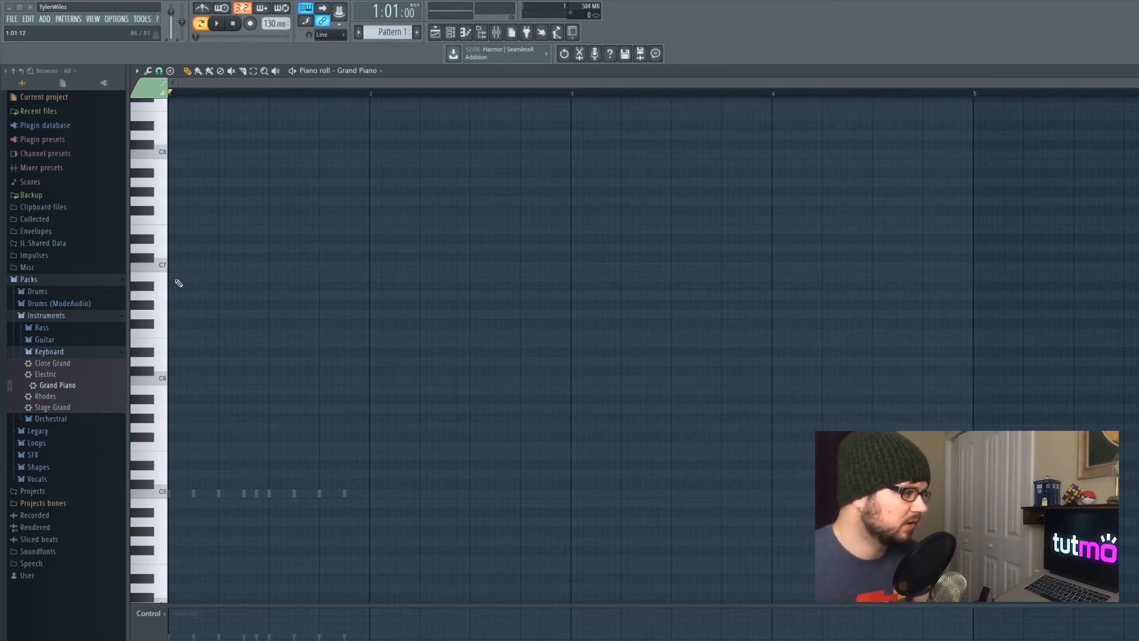
pyautogui.click(174, 279)
pyautogui.moveTo(191, 277); pyautogui.dragTo(218, 278)
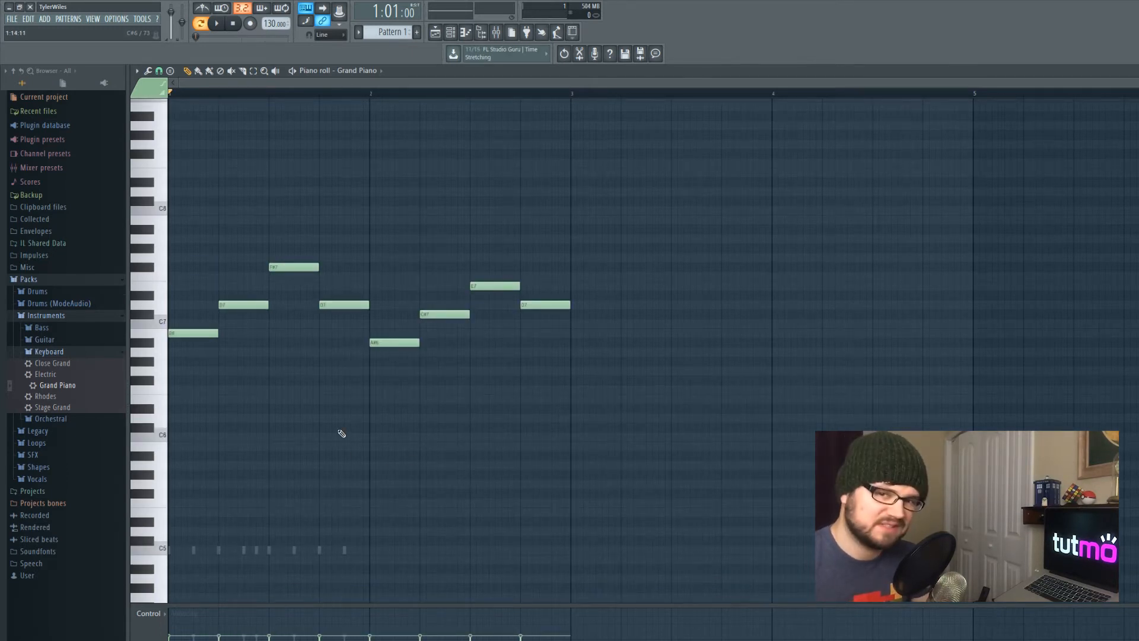
# Play the melody, insert a short E7 note under the end of the F#7 note, and replay it
pyautogui.press('space')
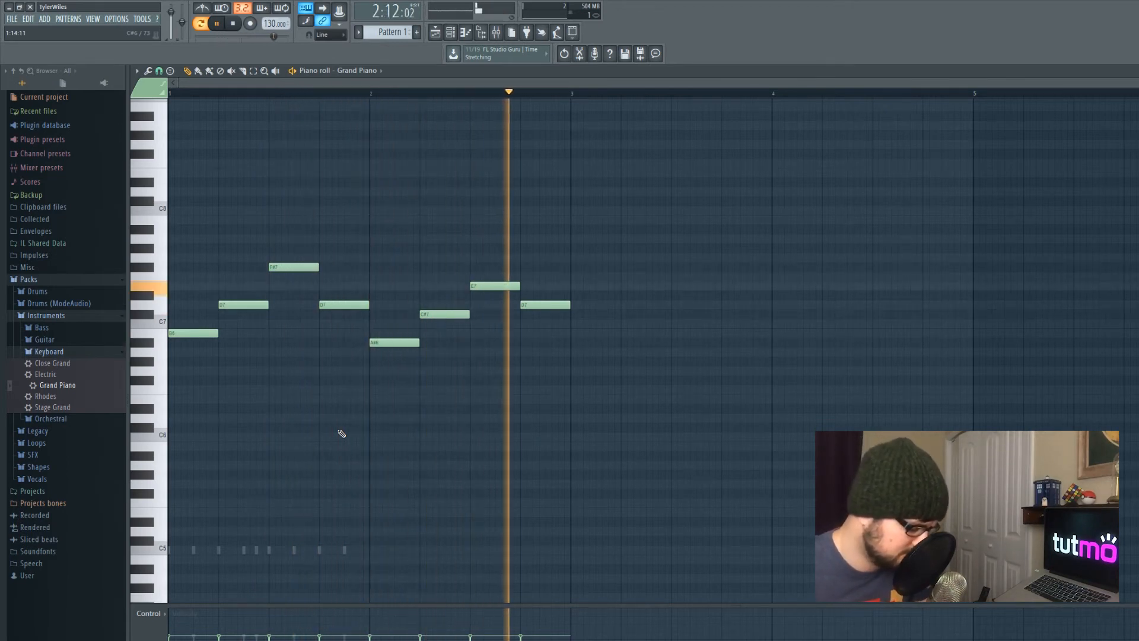
pyautogui.press('space')
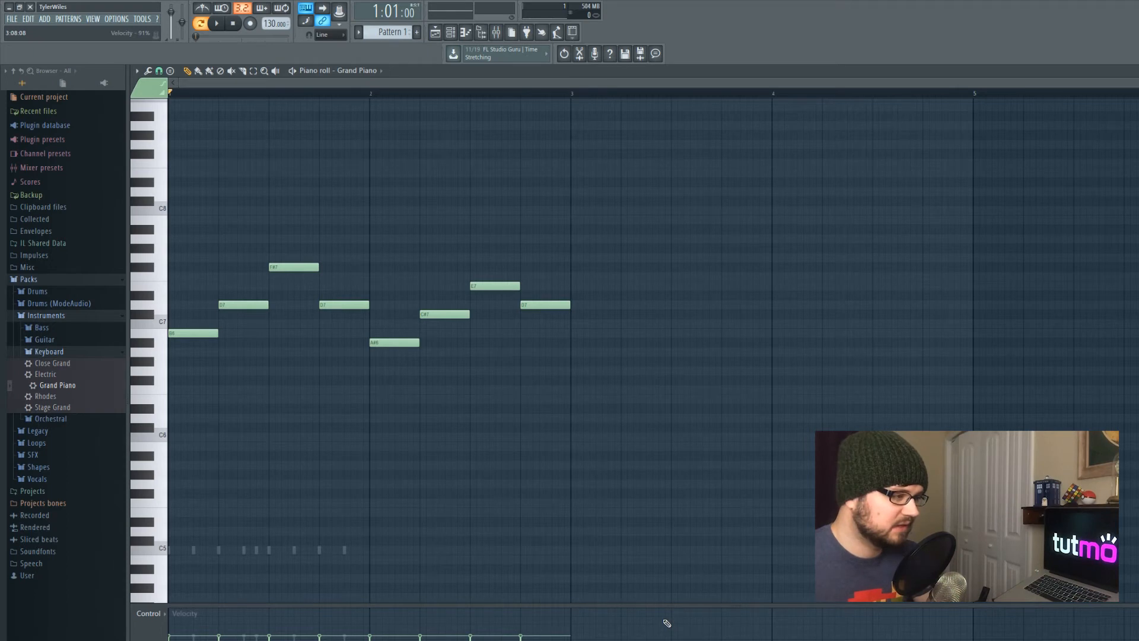
pyautogui.click(300, 286)
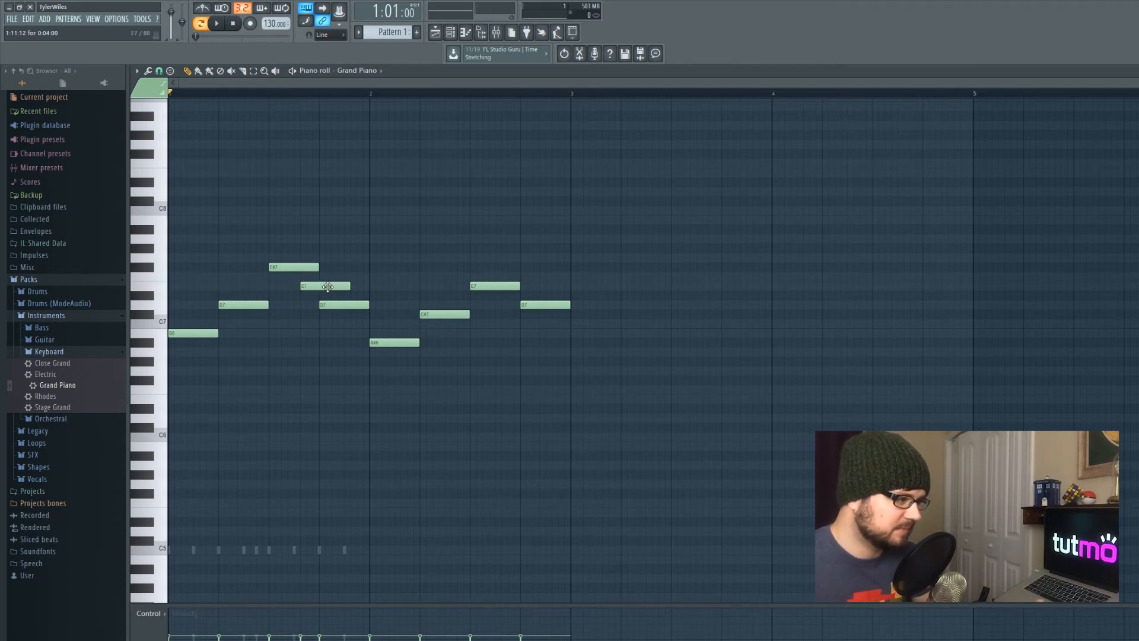
pyautogui.moveTo(343, 287); pyautogui.dragTo(316, 288)
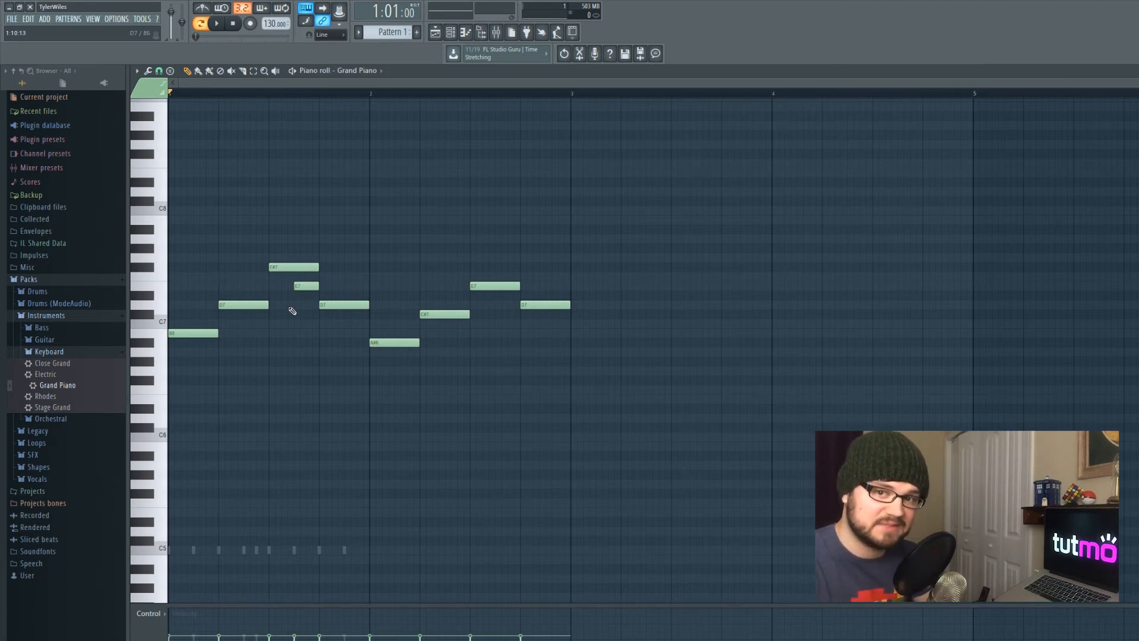
pyautogui.press('space')
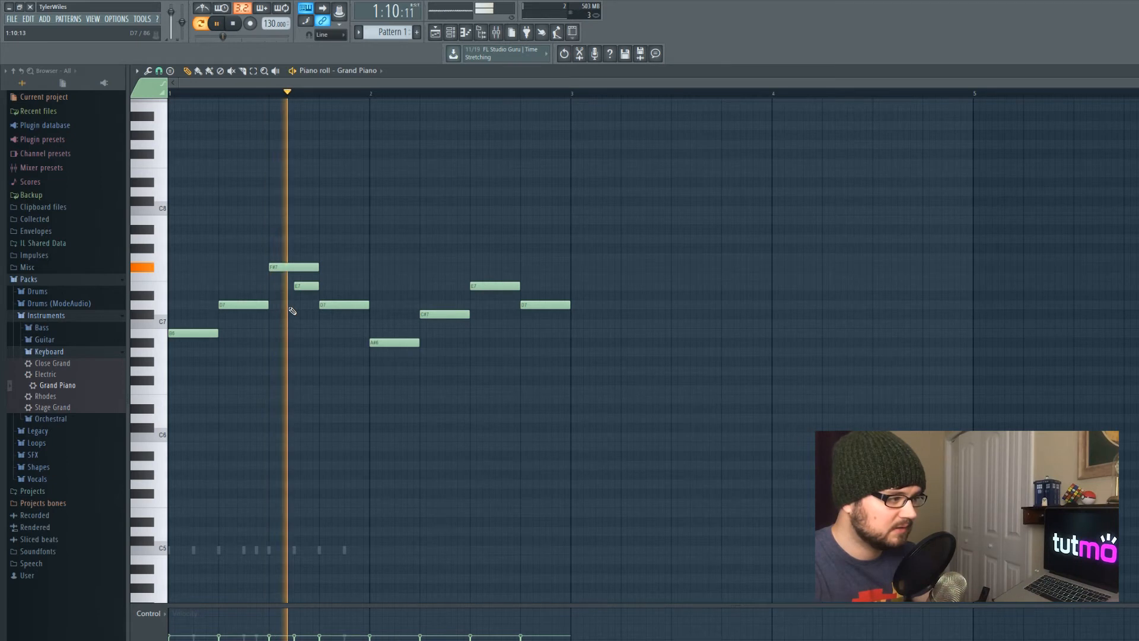
pyautogui.press('space')
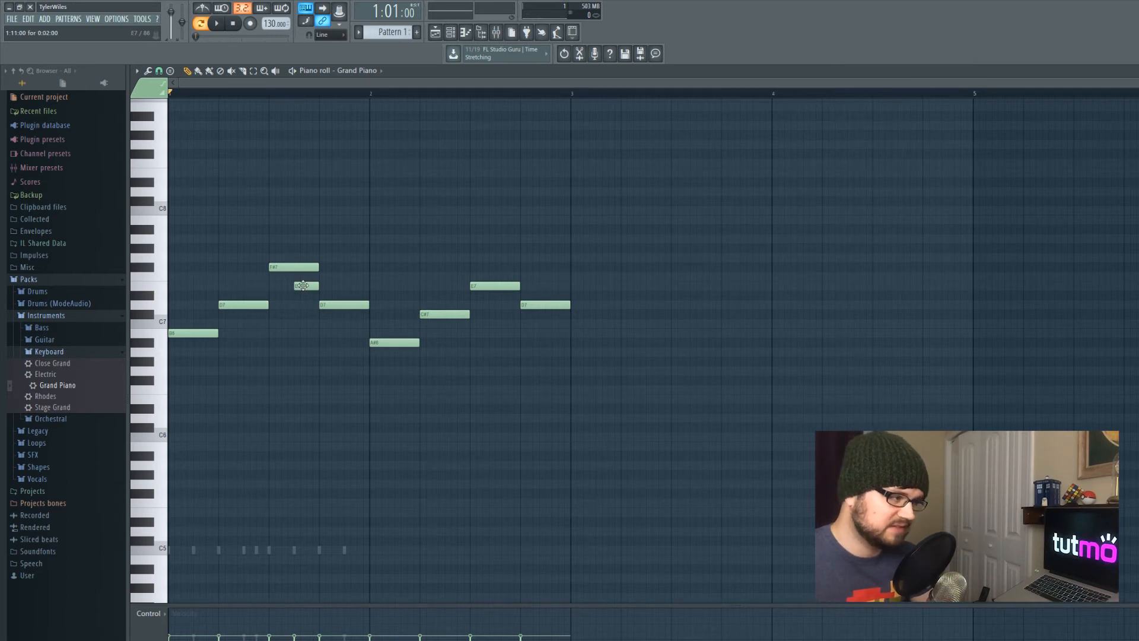
# Turn the short E7 note into a slide note in its note properties and play the melody
pyautogui.doubleClick(303, 287)
pyautogui.moveTo(686, 301); pyautogui.dragTo(429, 120)
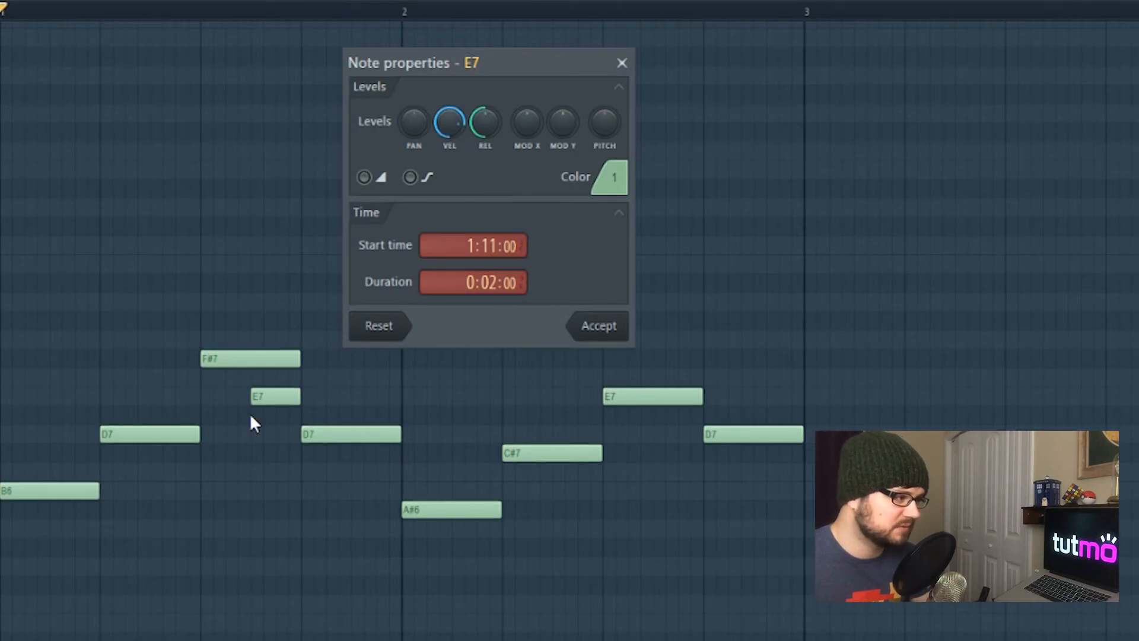
pyautogui.click(364, 177)
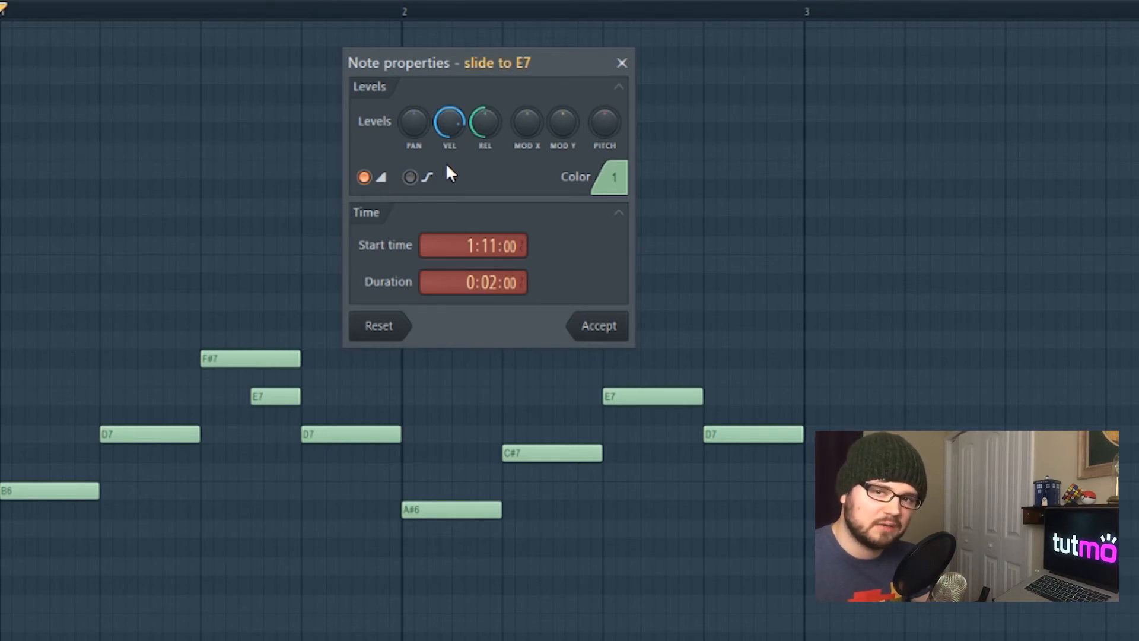
pyautogui.click(604, 336)
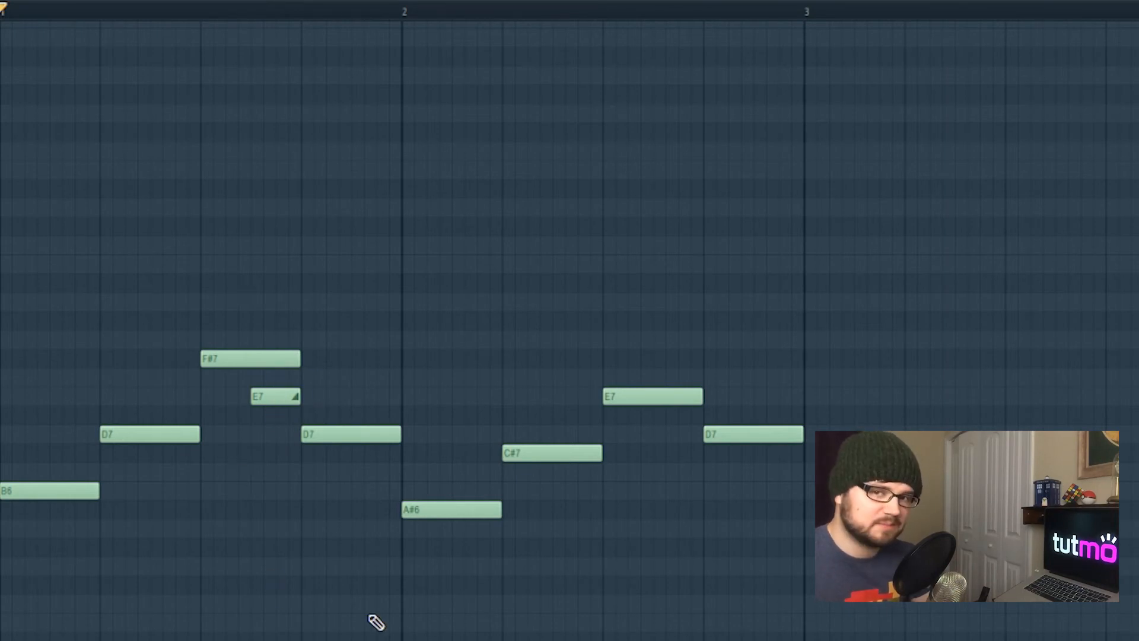
pyautogui.press('space')
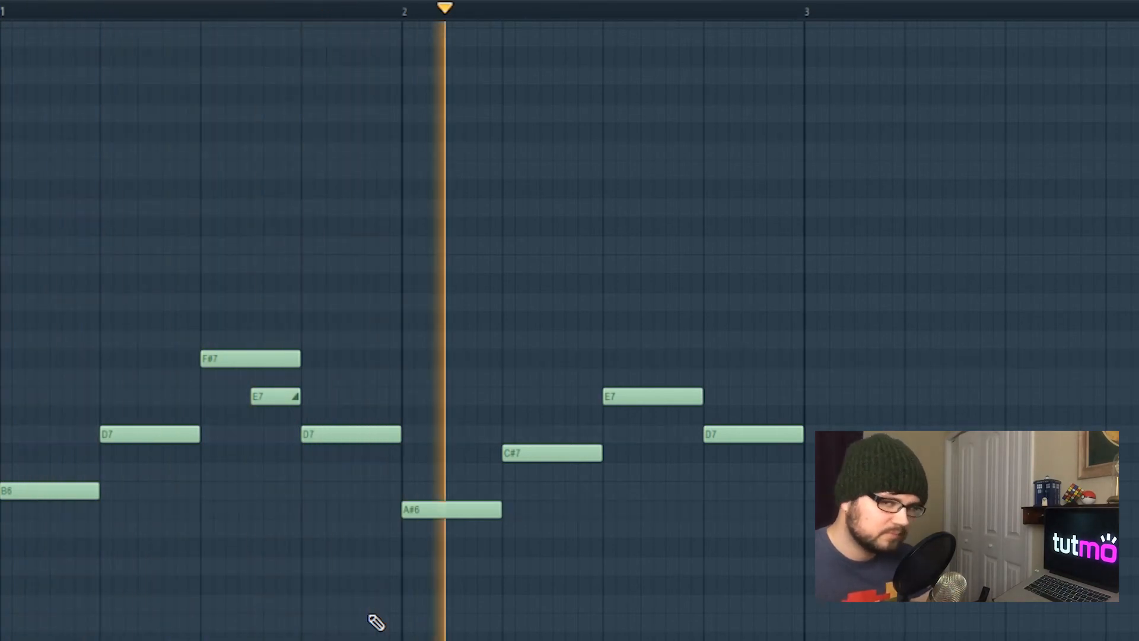
pyautogui.press('space')
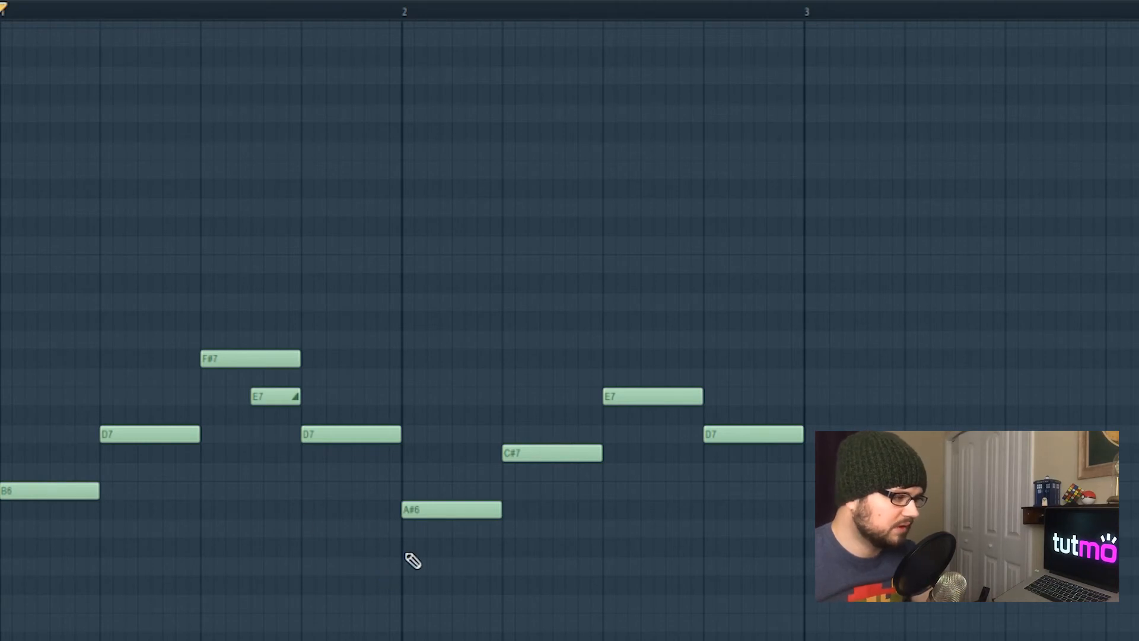
# Add a short A6 note just before the A#6 note, removing the other trial notes placed around it
pyautogui.moveTo(371, 530)
pyautogui.mouseDown()
pyautogui.moveTo(389, 534)
pyautogui.moveTo(379, 531)
pyautogui.mouseUp()
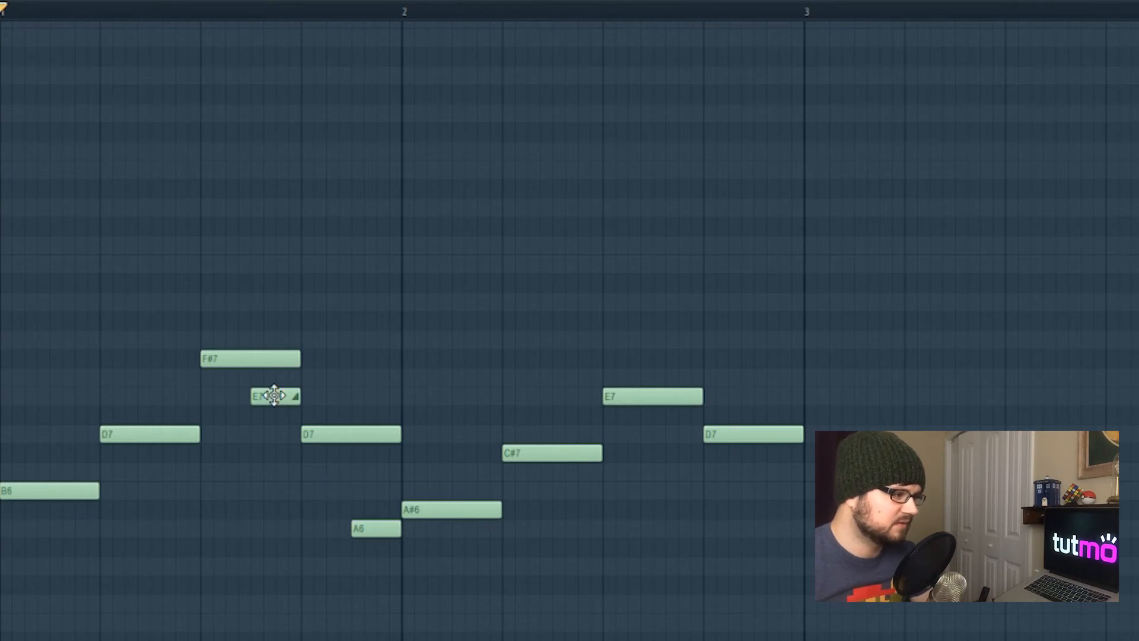
pyautogui.click(321, 491)
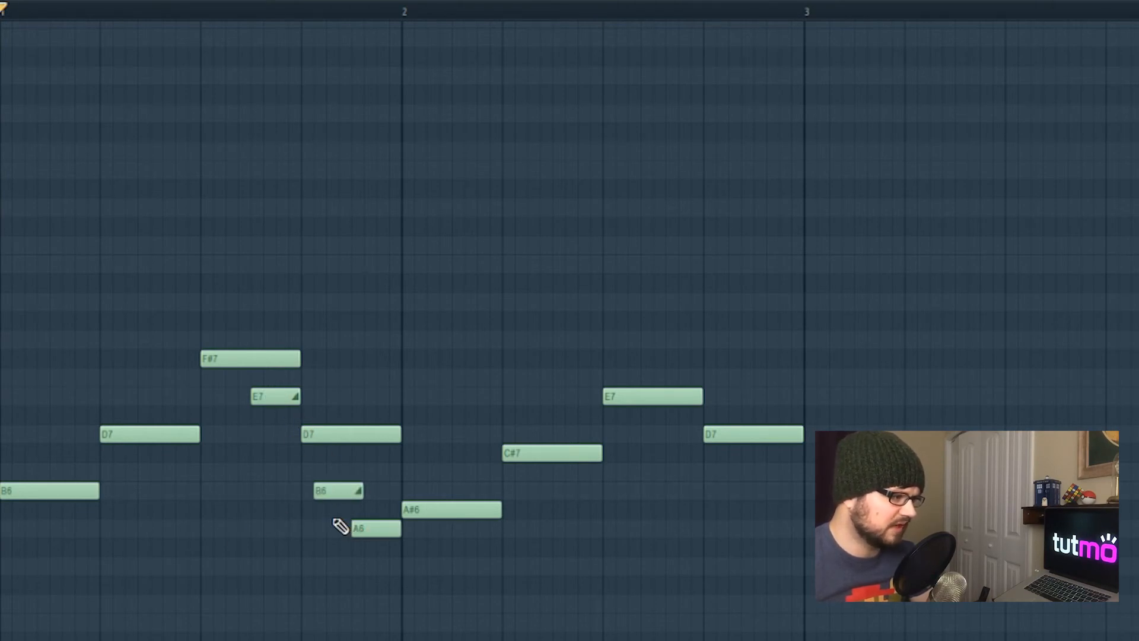
pyautogui.click(254, 509)
pyautogui.click(245, 585)
pyautogui.click(330, 566)
pyautogui.rightClick(267, 585)
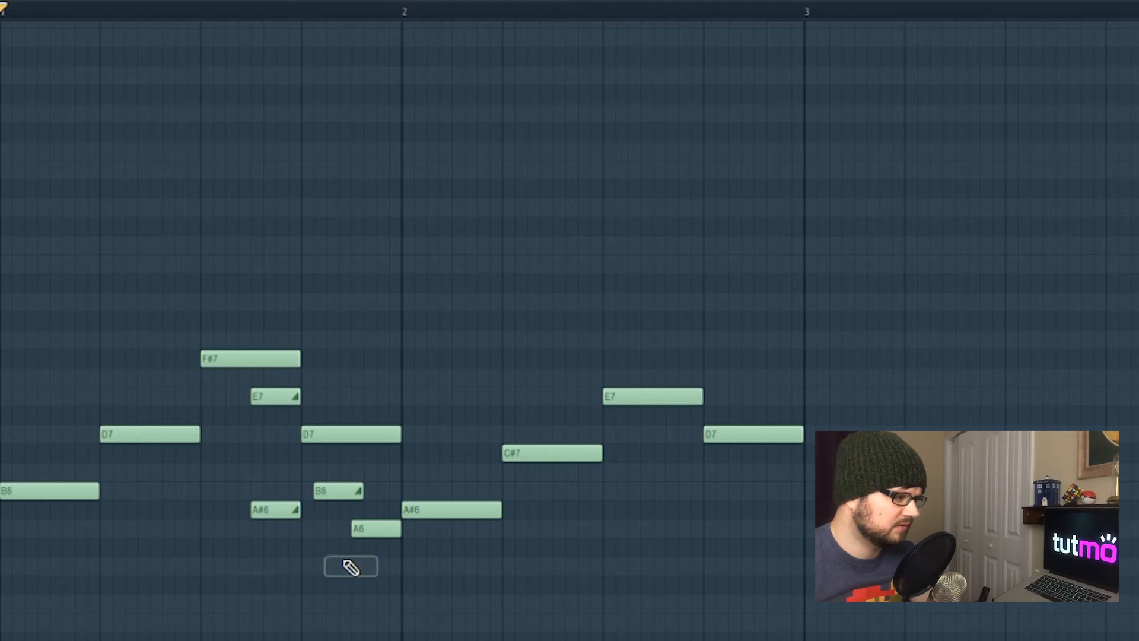
pyautogui.rightClick(351, 567)
pyautogui.rightClick(275, 510)
pyautogui.rightClick(329, 490)
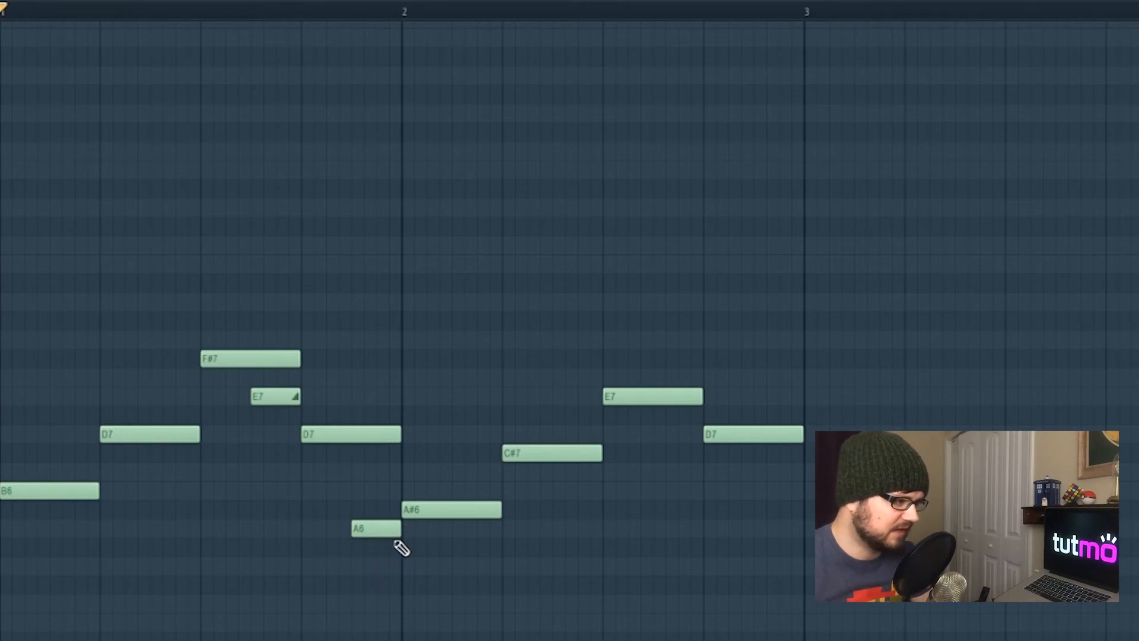
# Make the A6 note a slide note in its note properties and play the melody
pyautogui.doubleClick(374, 530)
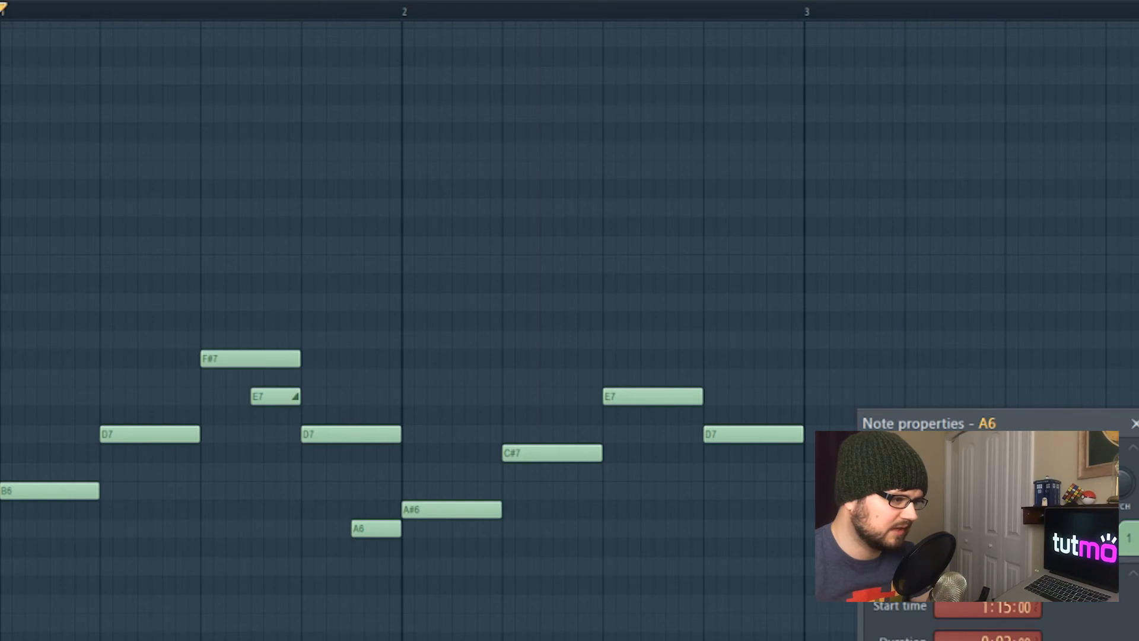
pyautogui.moveTo(1012, 426); pyautogui.dragTo(387, 56)
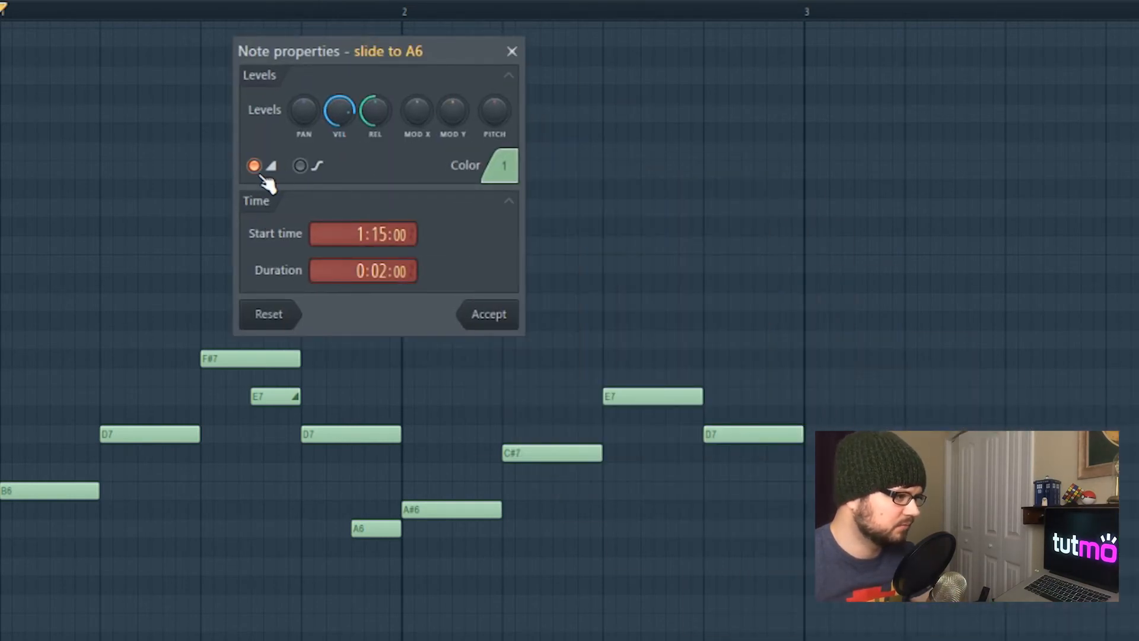
pyautogui.click(502, 320)
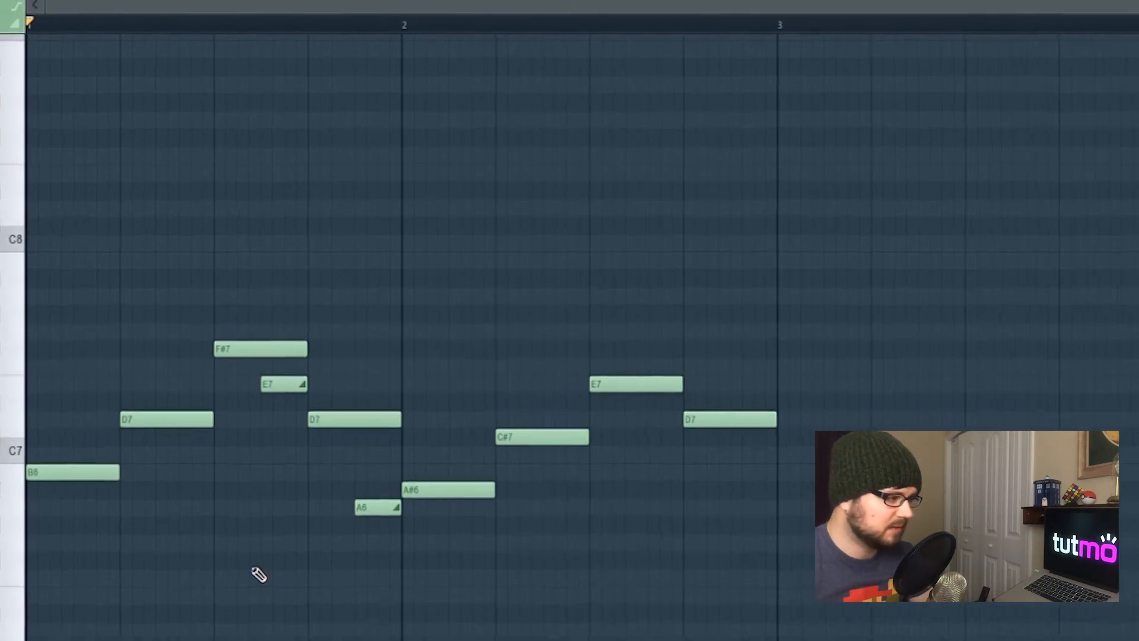
pyautogui.press('space')
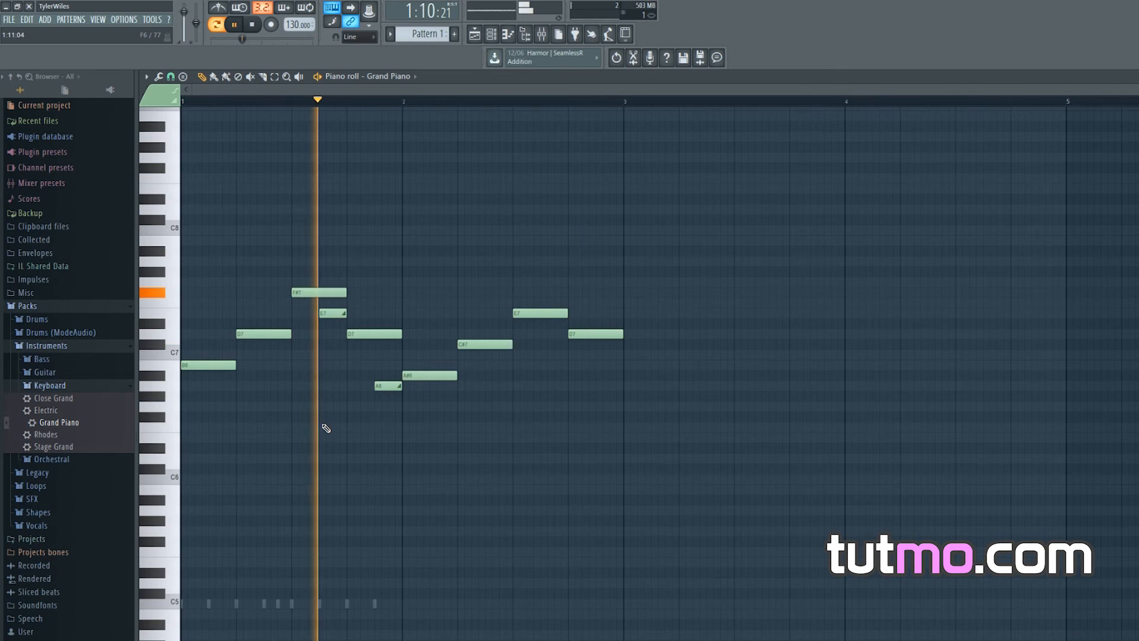
pyautogui.press('space')
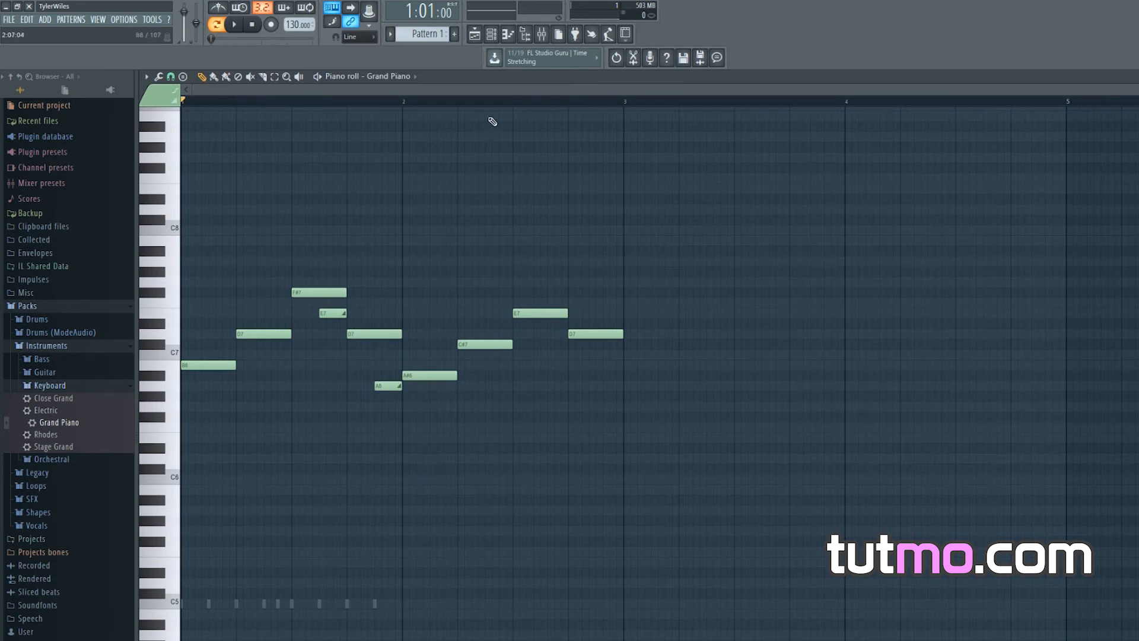
# Open the Channel rack and cut the Grand Piano channel's notes from Pattern 1
pyautogui.click(475, 35)
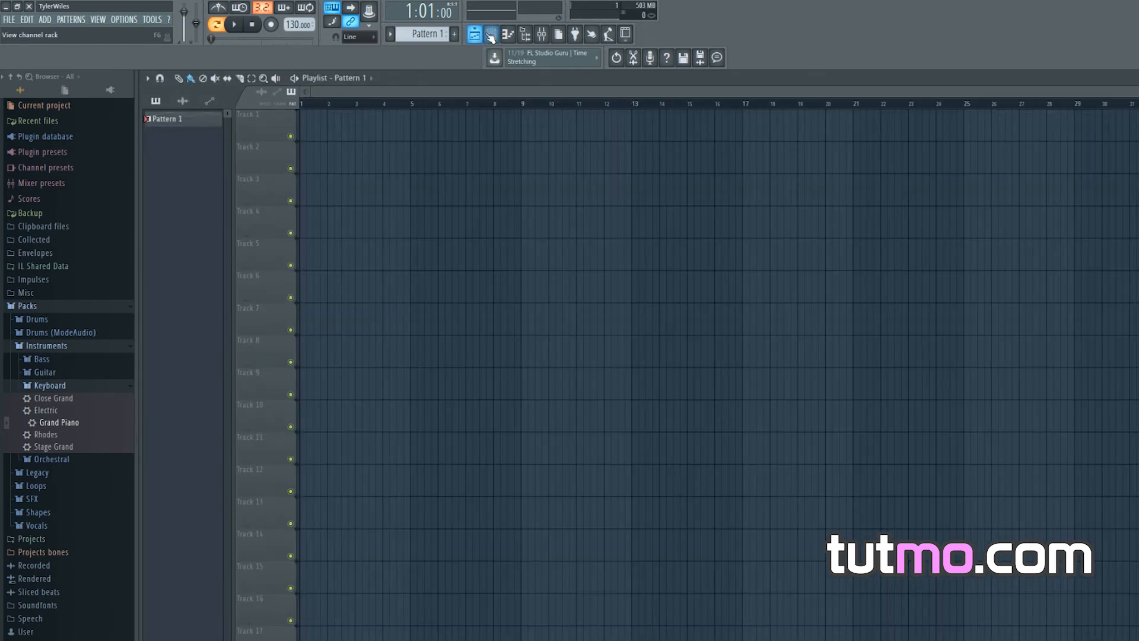
pyautogui.click(491, 34)
pyautogui.moveTo(531, 140); pyautogui.dragTo(614, 147)
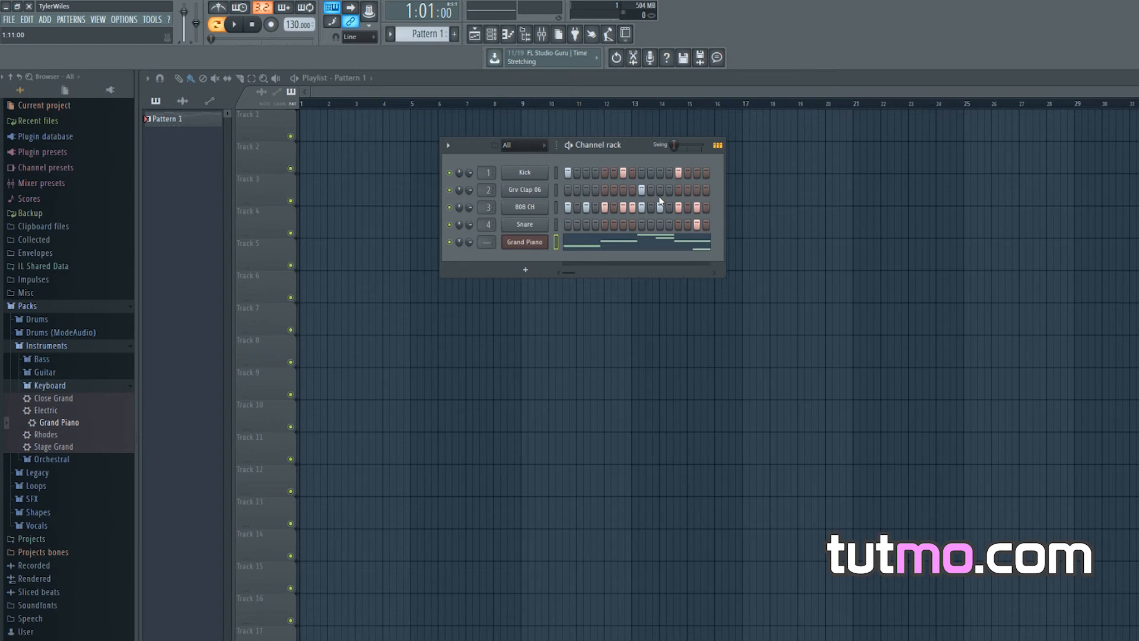
pyautogui.rightClick(524, 242)
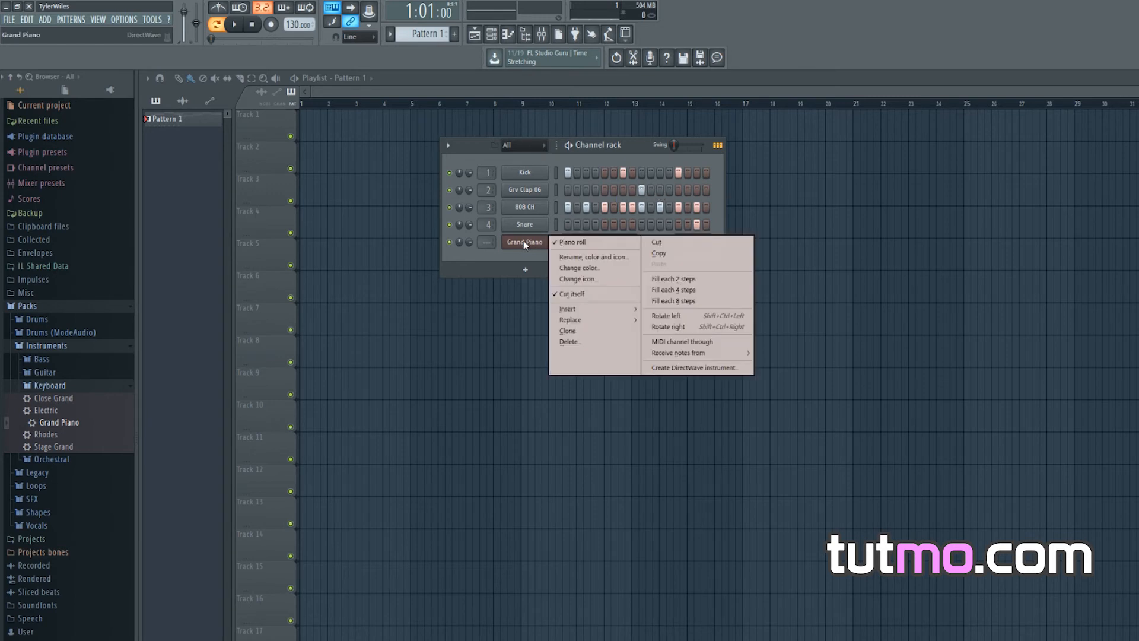
pyautogui.click(668, 243)
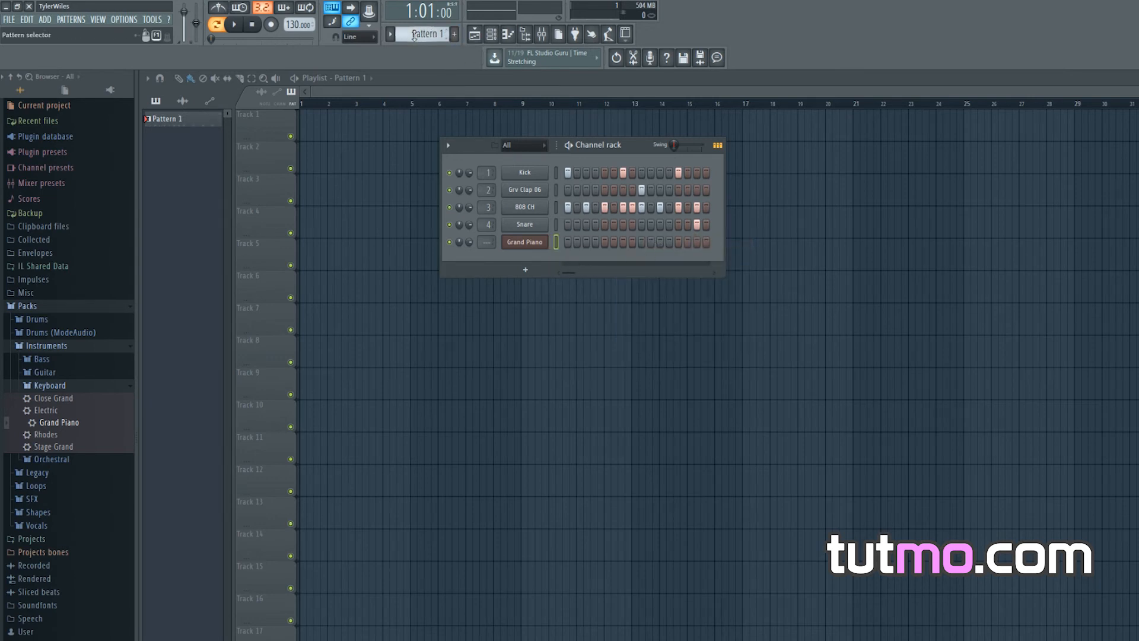
# Switch to Pattern 2, paste the notes into the Grand Piano channel, and return to Pattern 1
pyautogui.scroll(1, 430, 37)
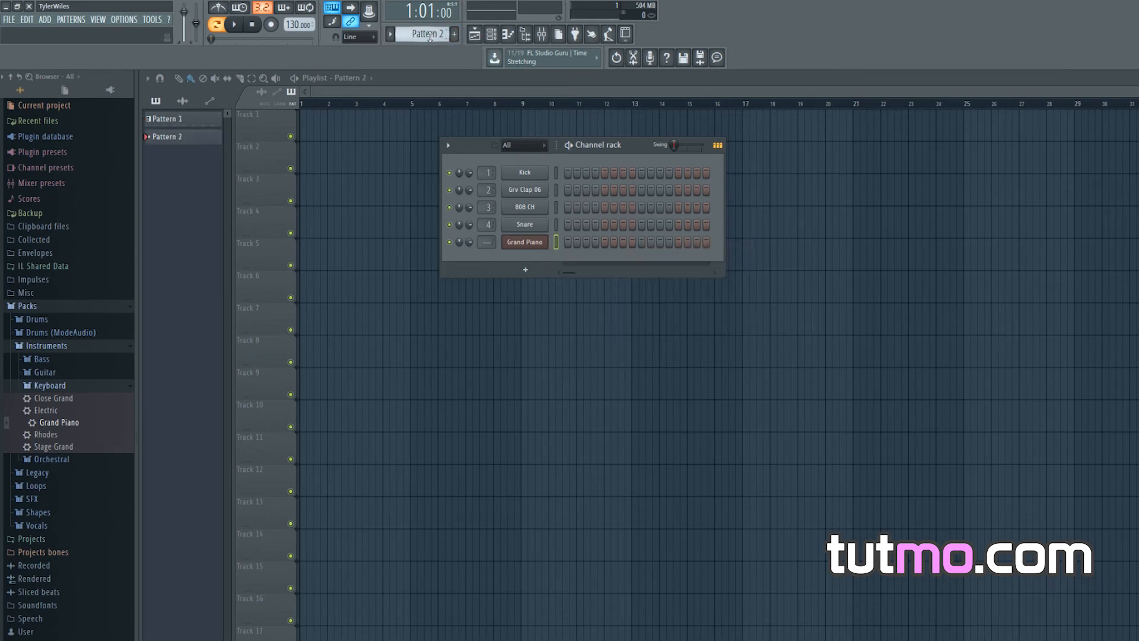
pyautogui.rightClick(526, 242)
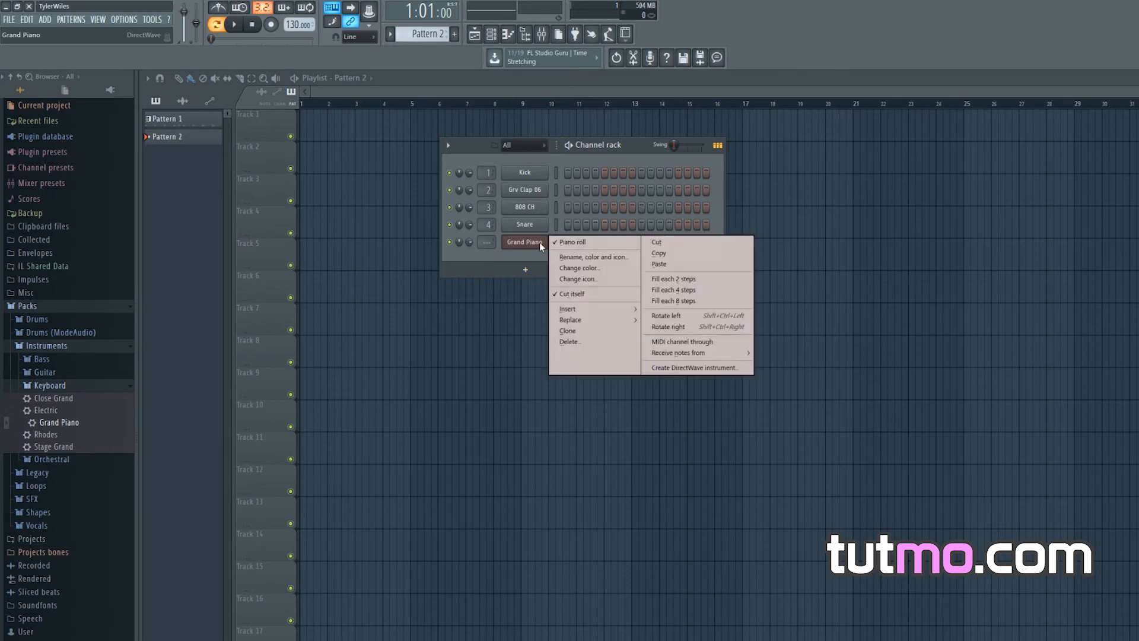
pyautogui.click(676, 264)
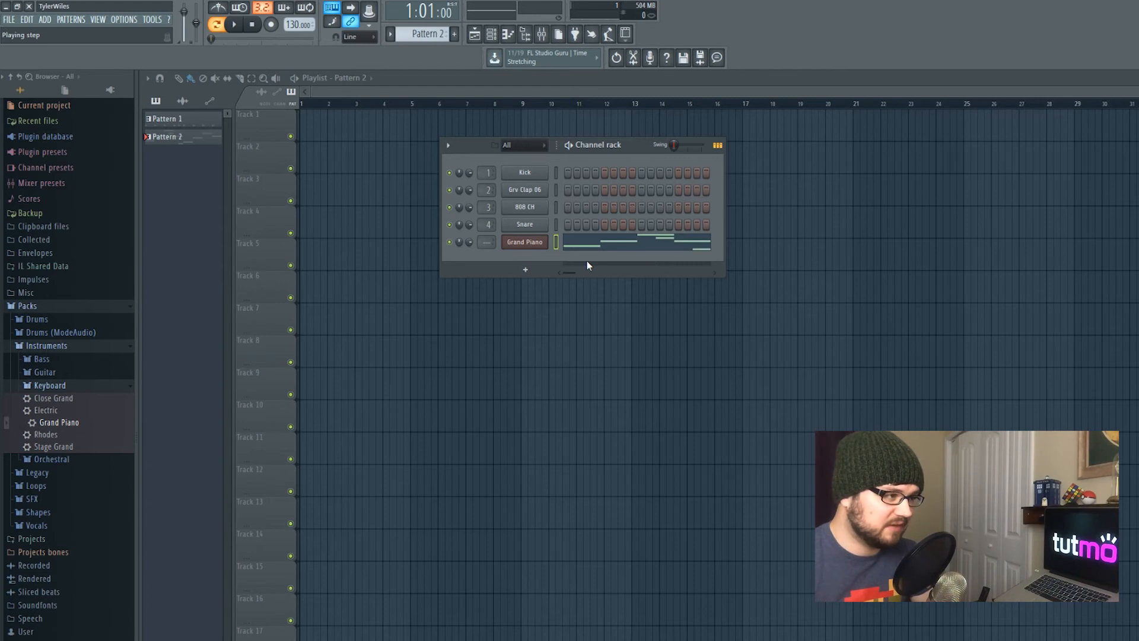
pyautogui.moveTo(633, 153); pyautogui.dragTo(593, 156)
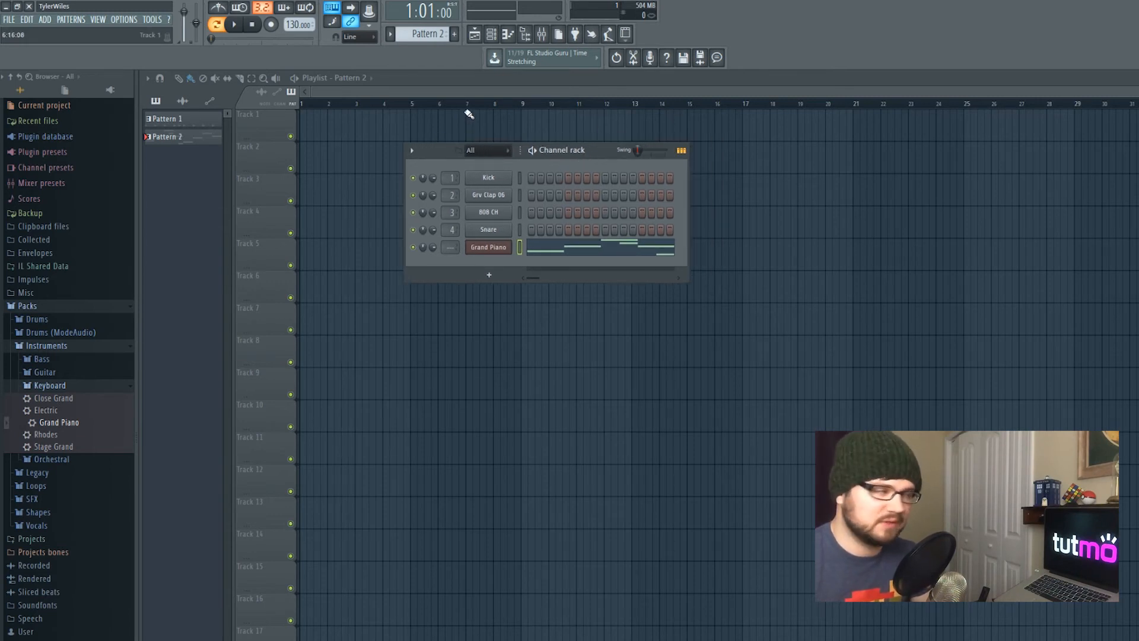
pyautogui.scroll(-1, 419, 29)
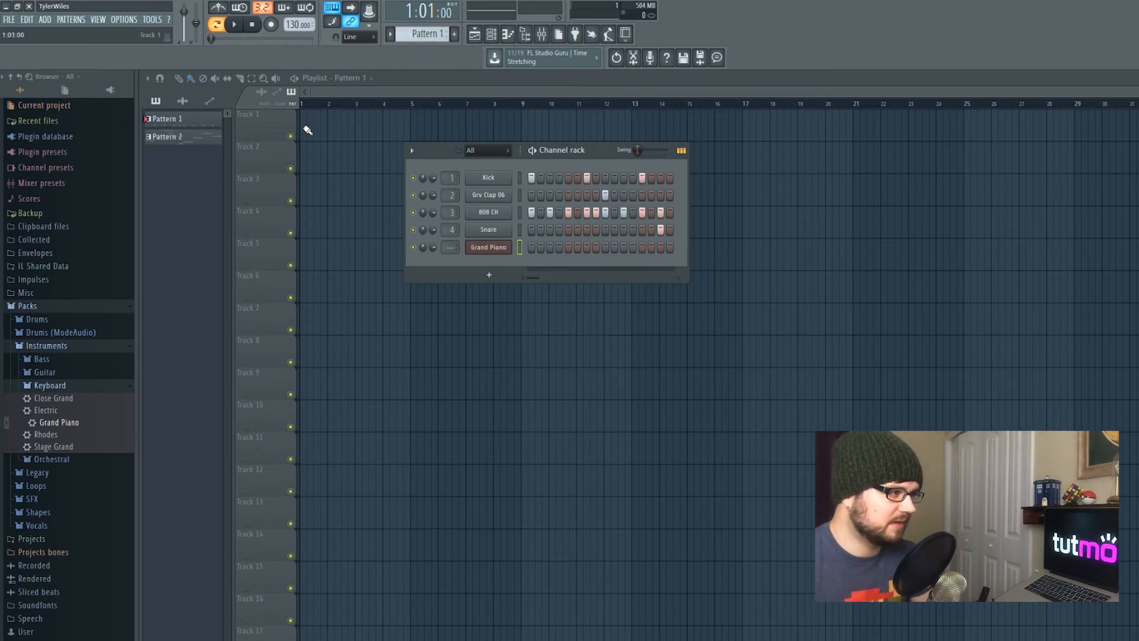
# Paint Pattern 1 across the first four bars of Track 1 and place Pattern 2 at the start of Track 2
pyautogui.moveTo(308, 130)
pyautogui.mouseDown()
pyautogui.moveTo(377, 127)
pyautogui.moveTo(380, 140)
pyautogui.mouseUp()
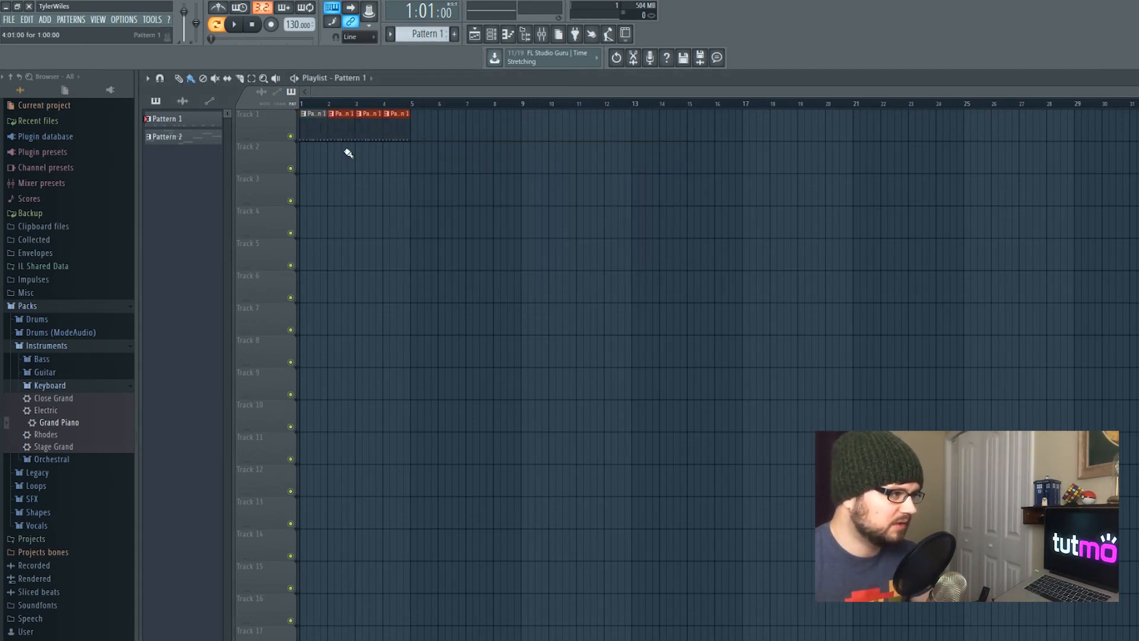
pyautogui.scroll(-1, 424, 36)
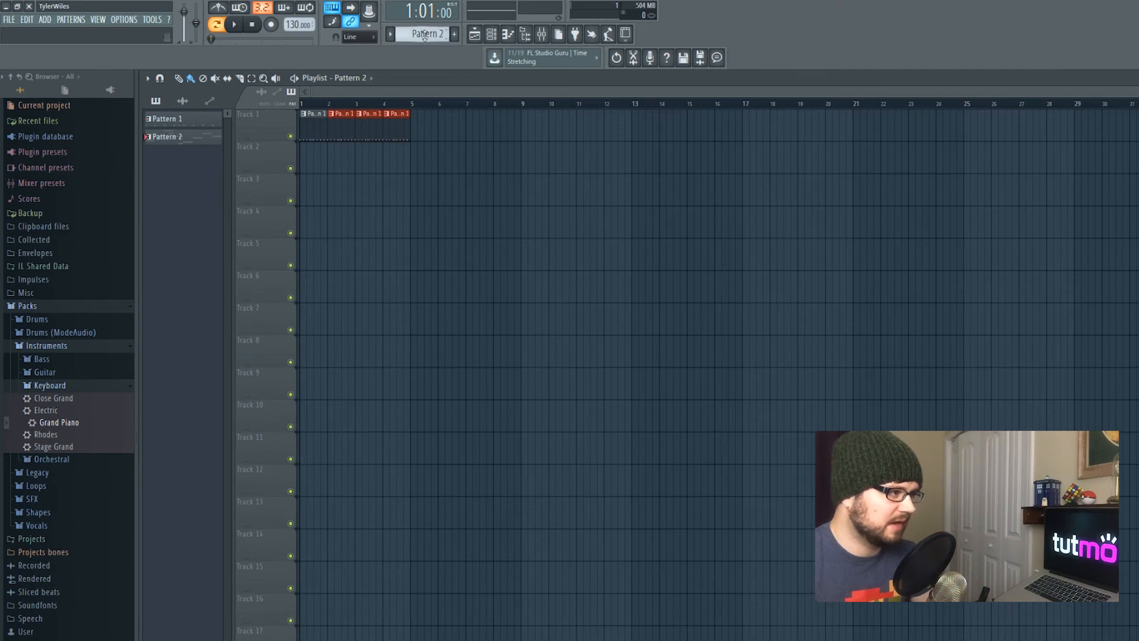
pyautogui.click(304, 159)
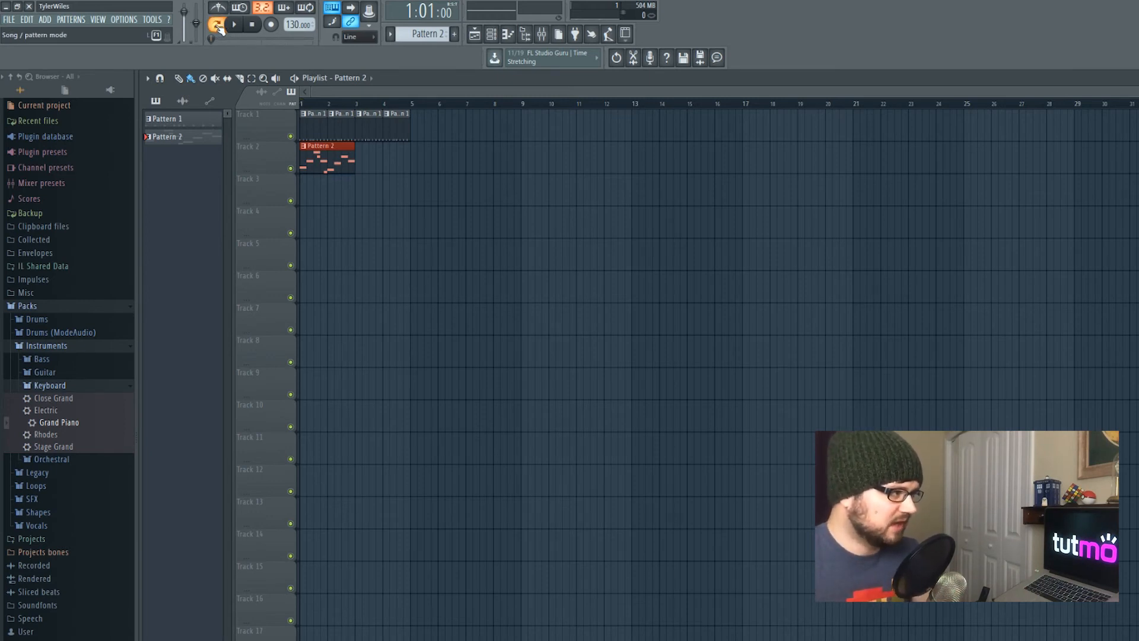
# Switch to song mode and play the arrangement
pyautogui.click(217, 27)
pyautogui.press('space')
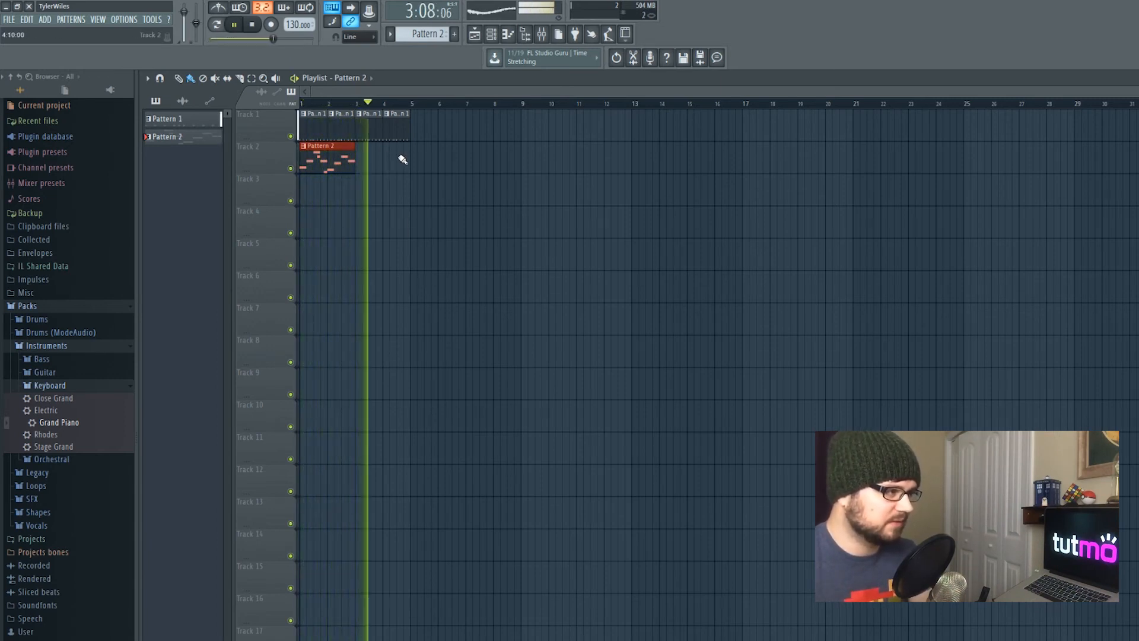
pyautogui.press('space')
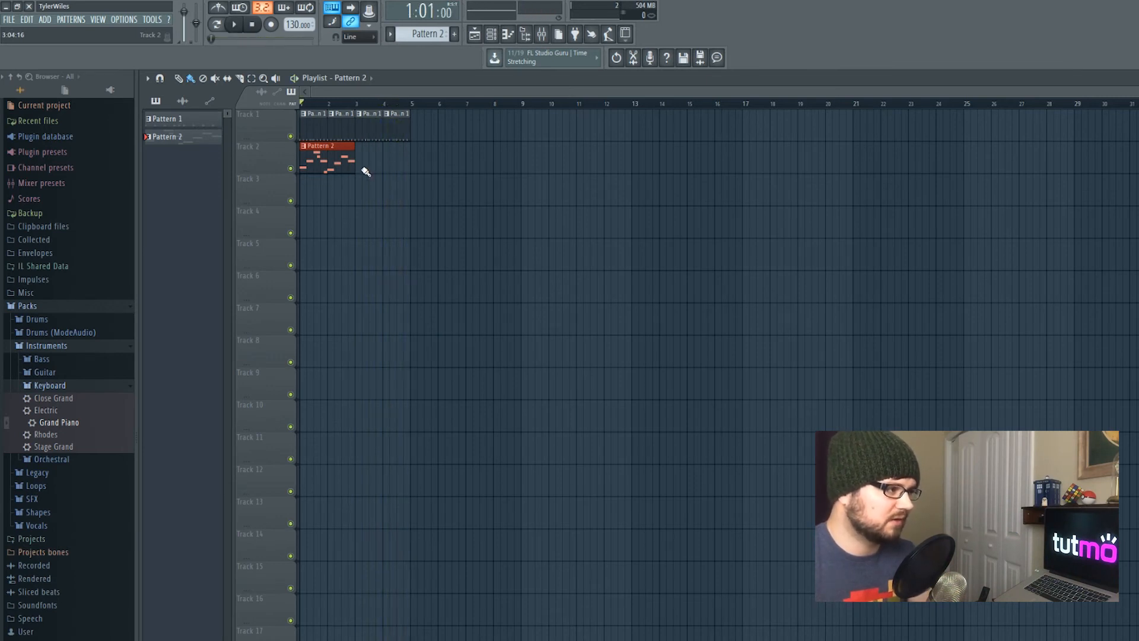
# Duplicate the Pattern 2 clip right after itself on Track 2 and open the Channel rack to compare both patterns
pyautogui.hotkey('ctrl', 'b')
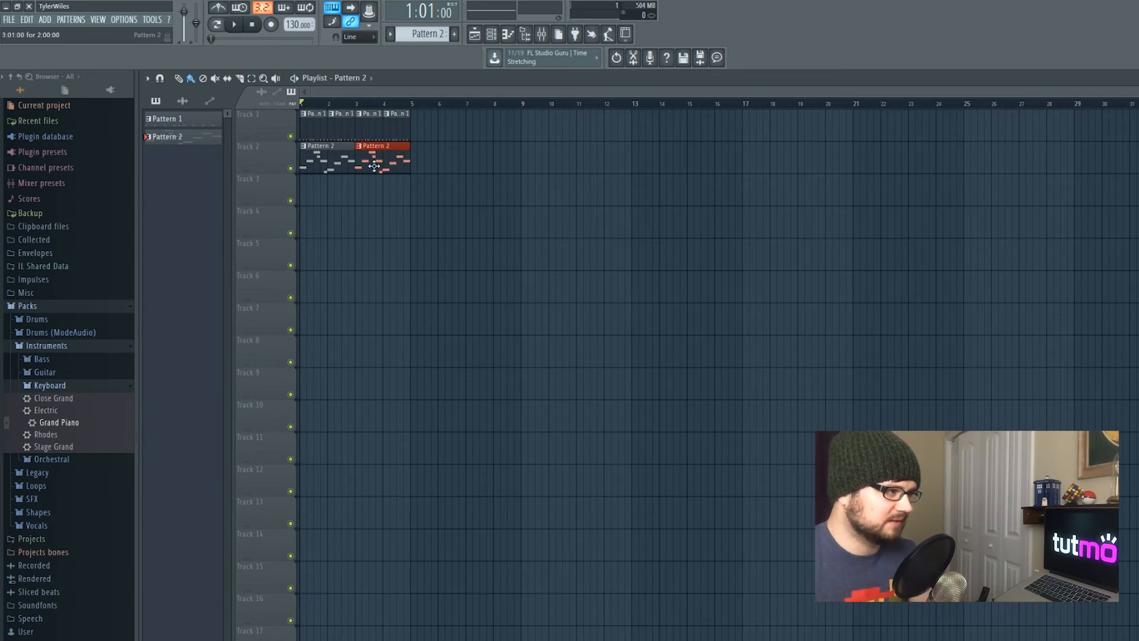
pyautogui.click(491, 34)
pyautogui.moveTo(591, 158); pyautogui.dragTo(551, 165)
pyautogui.scroll(1, 416, 37)
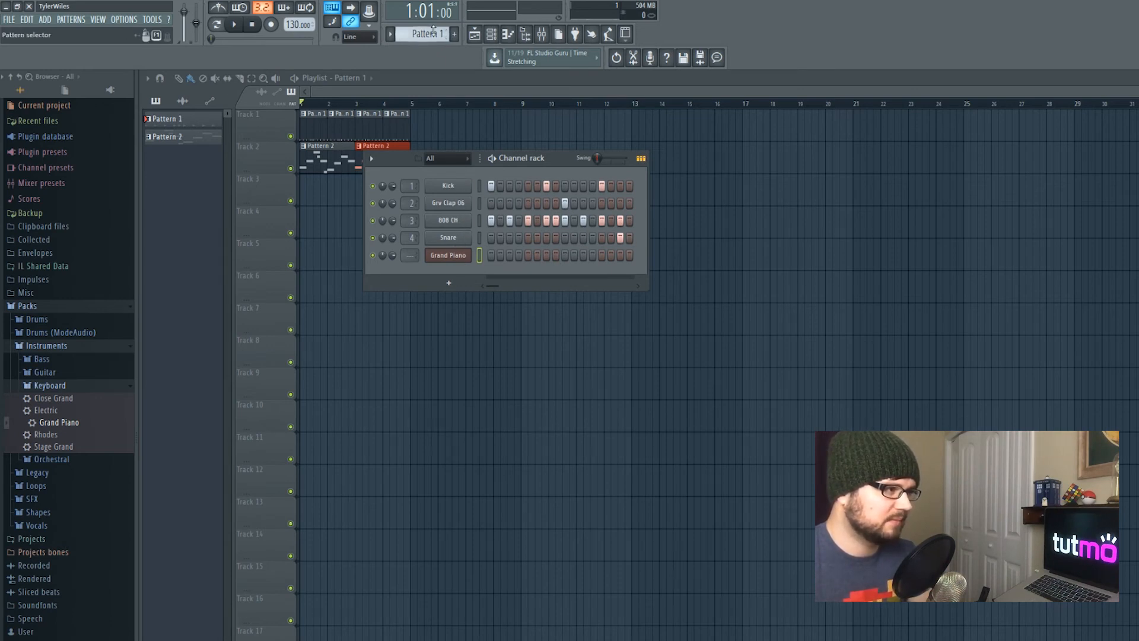
pyautogui.scroll(-1, 434, 30)
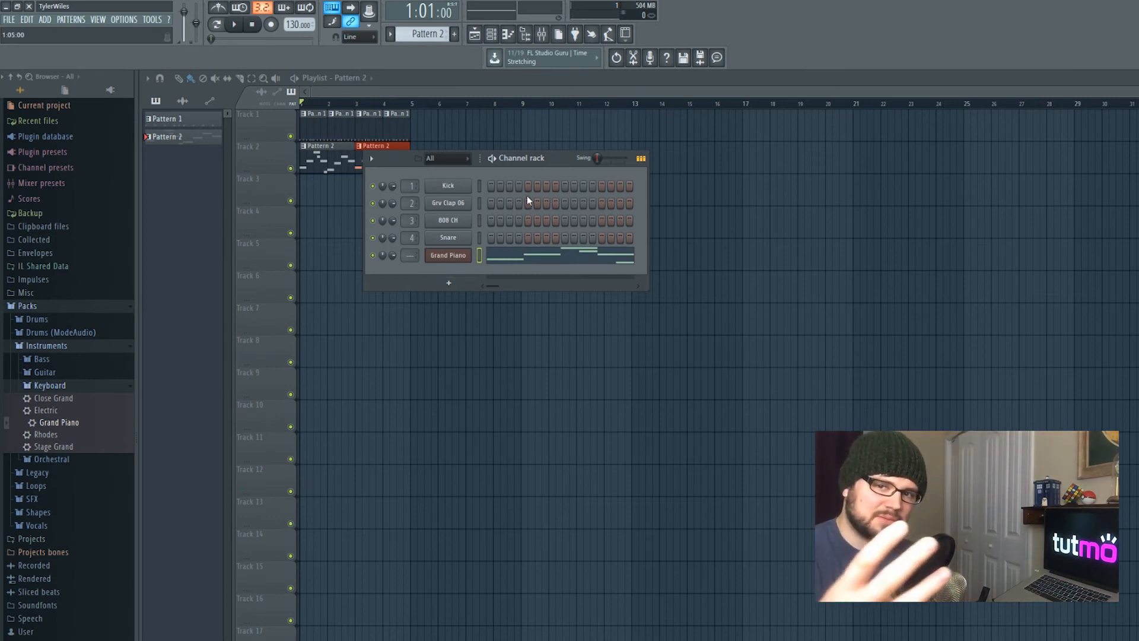
pyautogui.moveTo(549, 166); pyautogui.dragTo(507, 202)
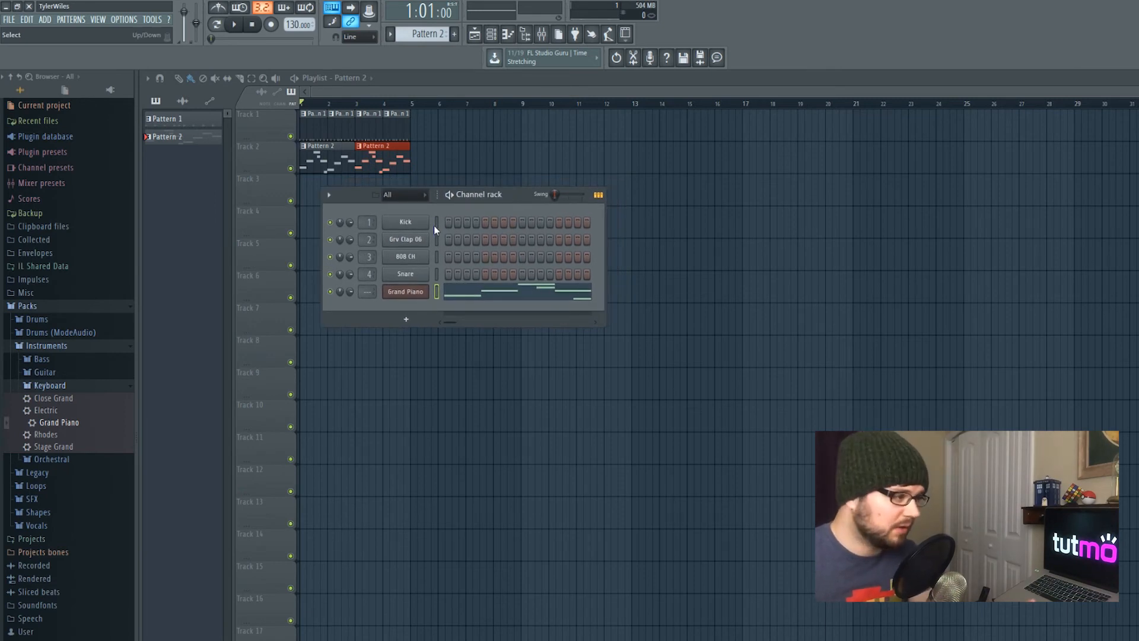
# Open the Grv Clap 06 channel settings in Pattern 1 and move the window aside
pyautogui.click(405, 238)
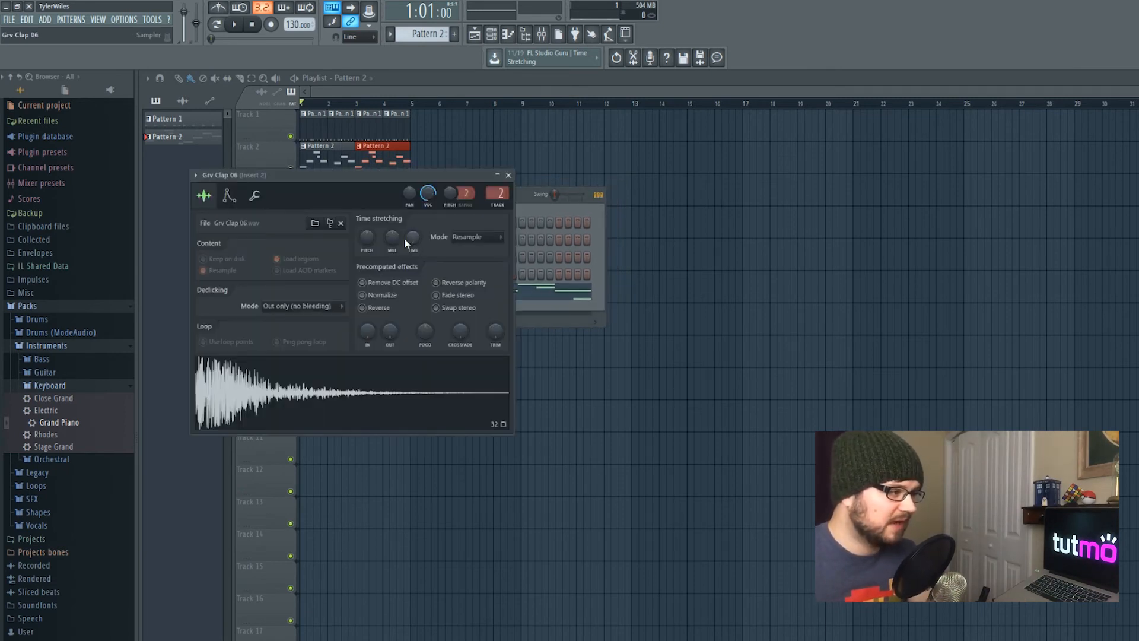
pyautogui.click(508, 175)
pyautogui.scroll(1, 436, 36)
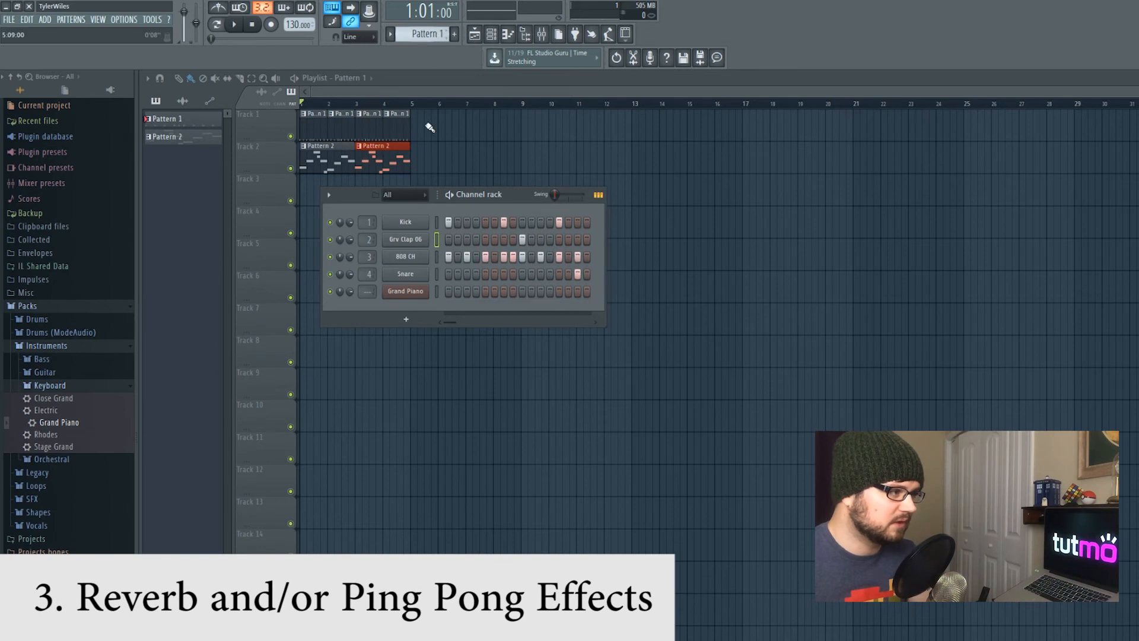
pyautogui.click(410, 239)
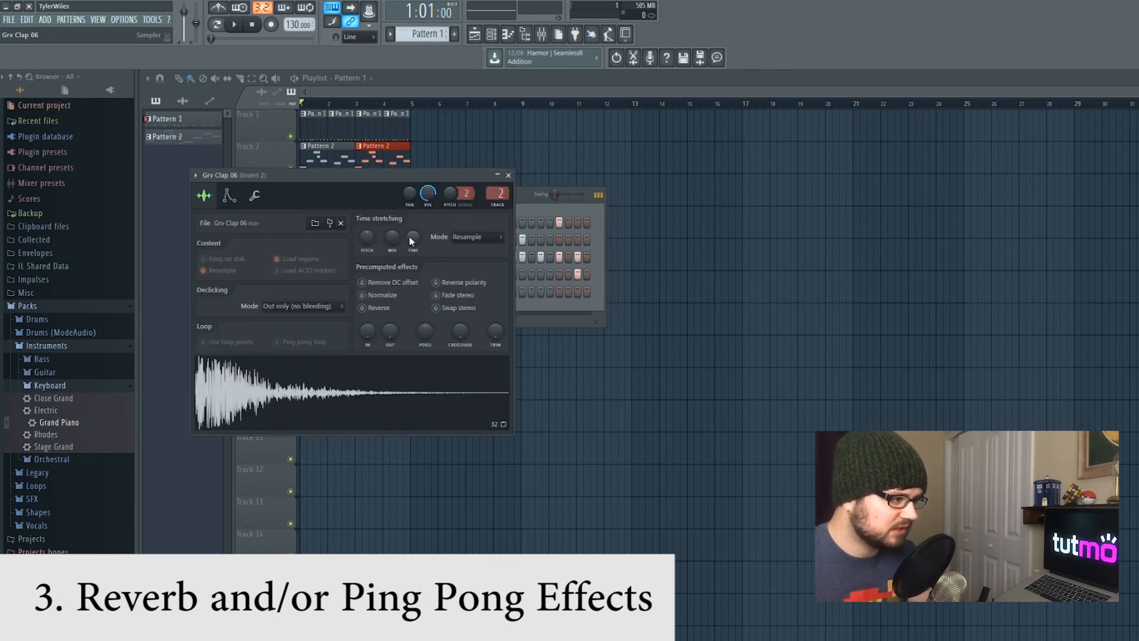
pyautogui.moveTo(390, 178); pyautogui.dragTo(504, 321)
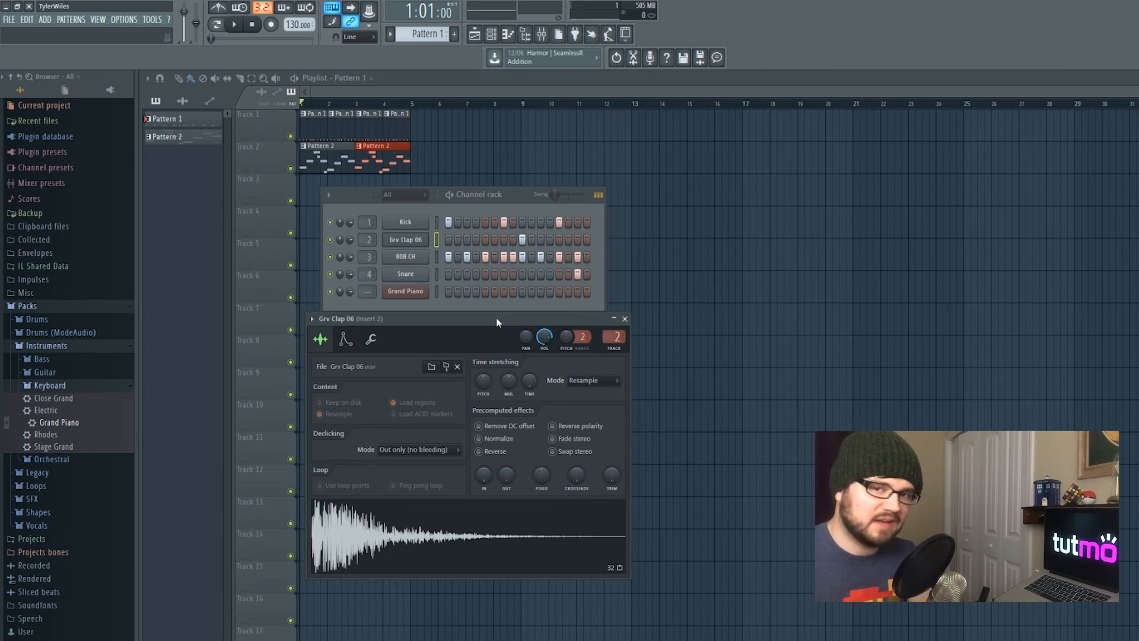
pyautogui.moveTo(496, 315); pyautogui.dragTo(493, 347)
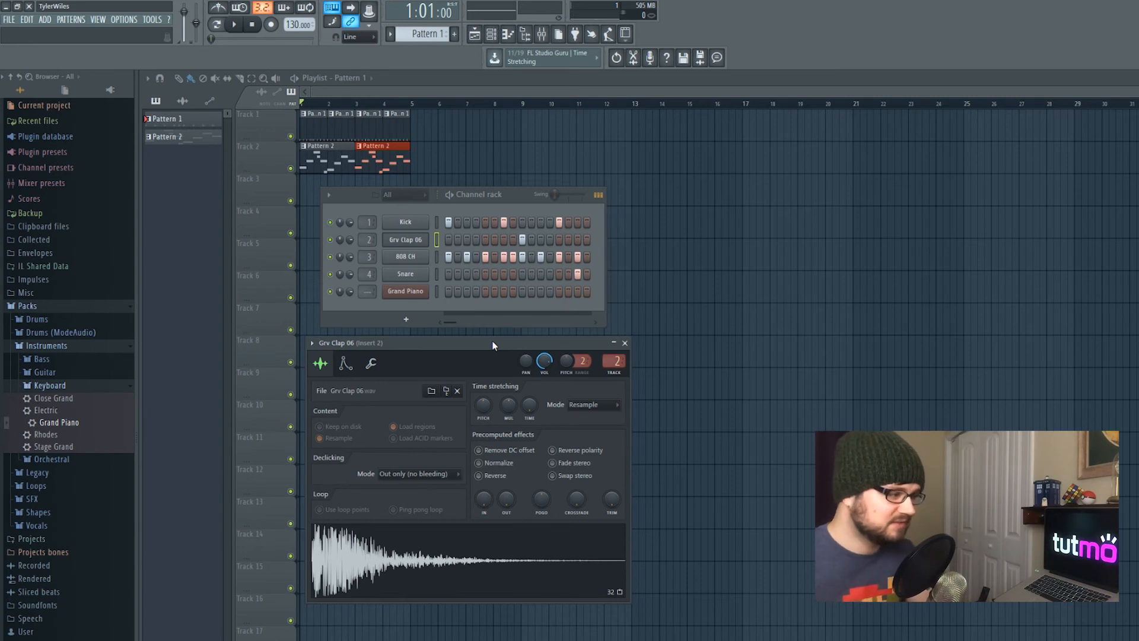
pyautogui.moveTo(498, 352); pyautogui.dragTo(505, 359)
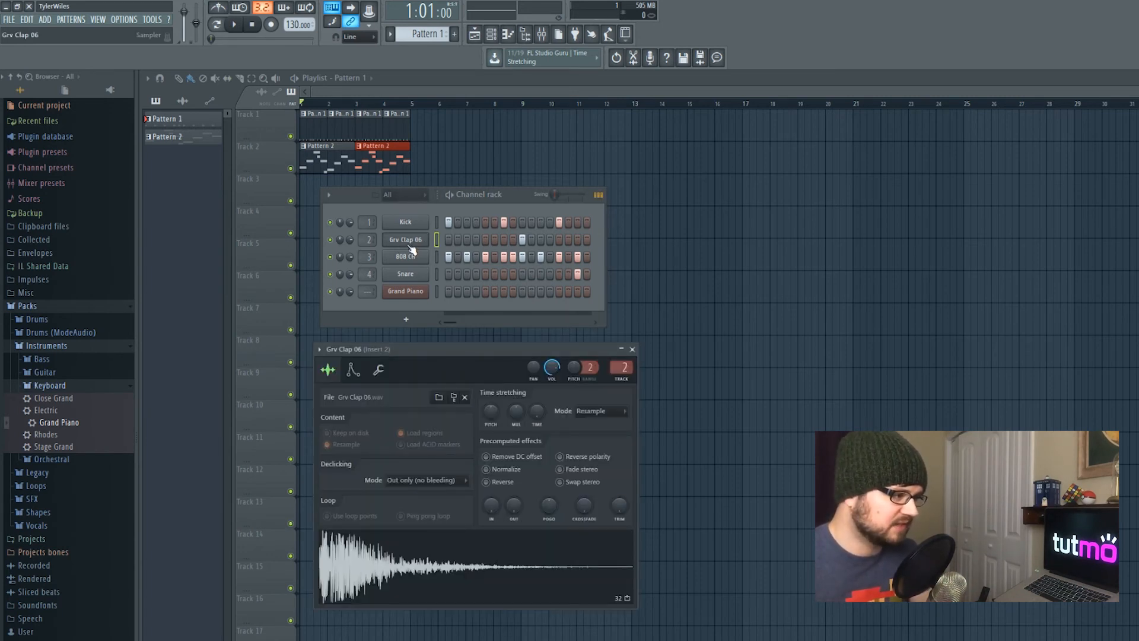
pyautogui.moveTo(439, 353); pyautogui.dragTo(768, 139)
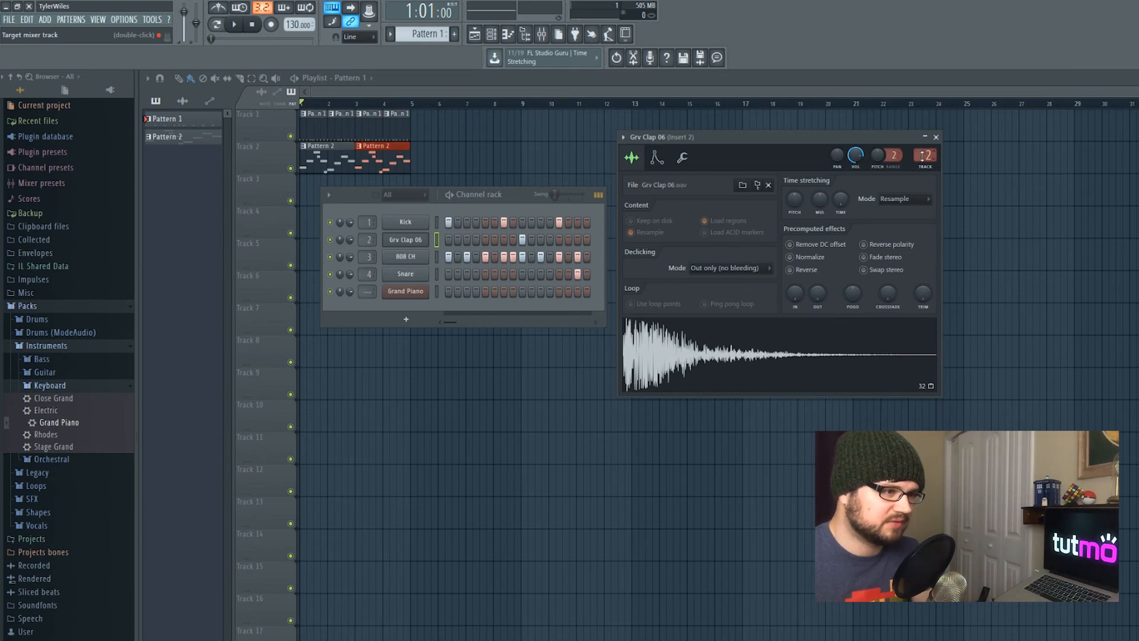
# Open the clap's mixer insert 2 and reposition the Mixer window
pyautogui.doubleClick(920, 156)
pyautogui.moveTo(605, 336); pyautogui.dragTo(658, 246)
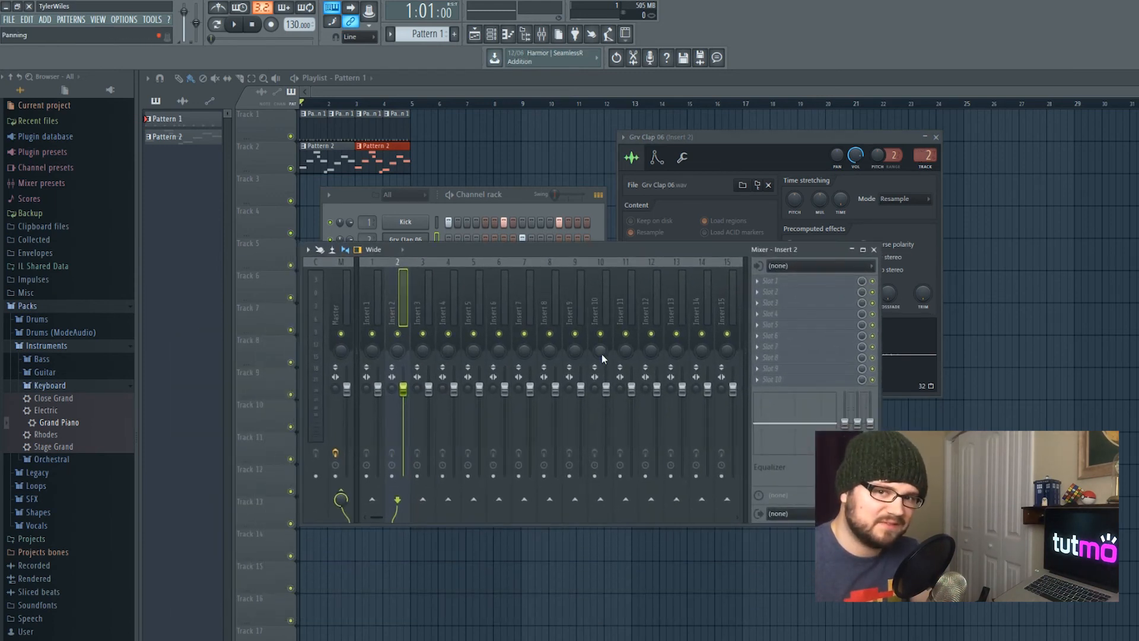
pyautogui.moveTo(548, 252); pyautogui.dragTo(553, 276)
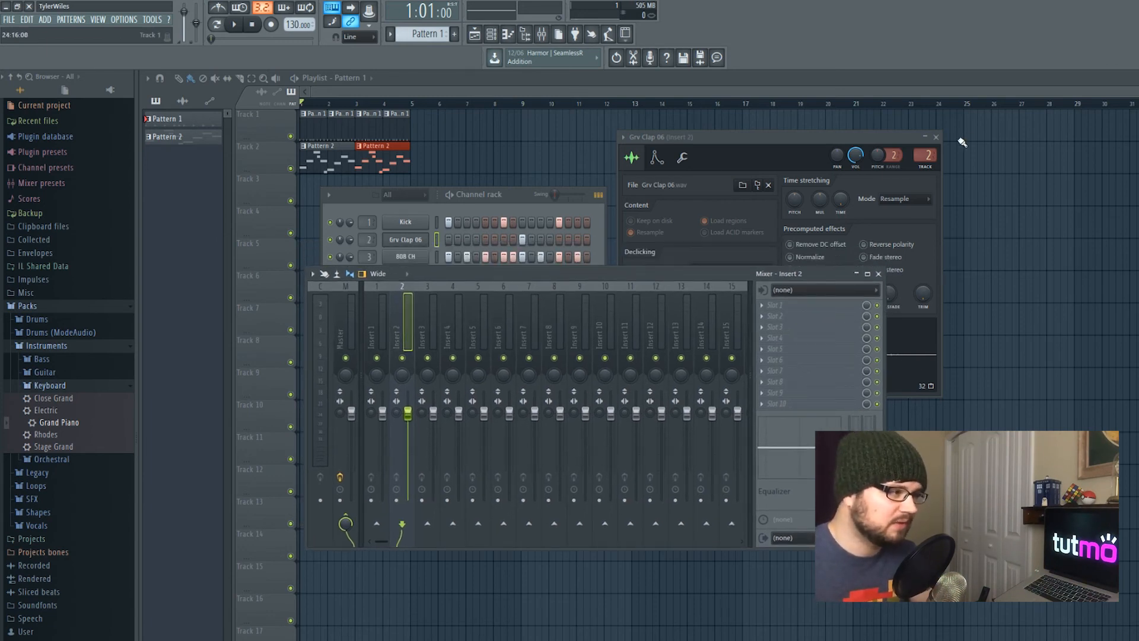
pyautogui.moveTo(572, 272); pyautogui.dragTo(558, 303)
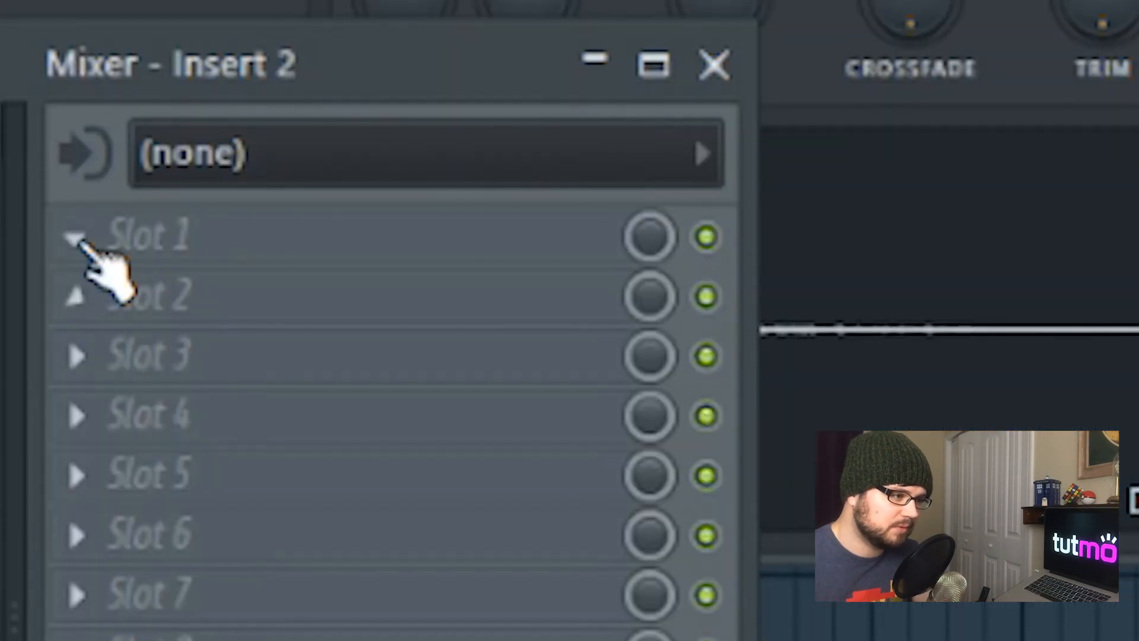
# Load Fruity Reverb 2 into the first effect slot of mixer insert 2
pyautogui.click(735, 338)
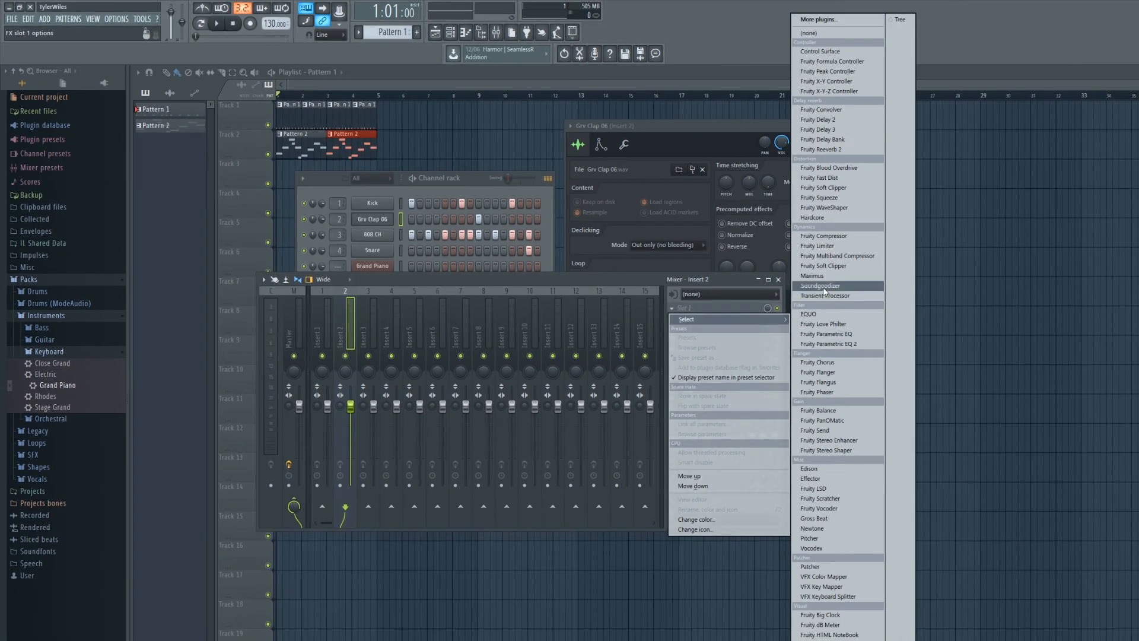
pyautogui.click(836, 149)
pyautogui.moveTo(395, 195); pyautogui.dragTo(531, 177)
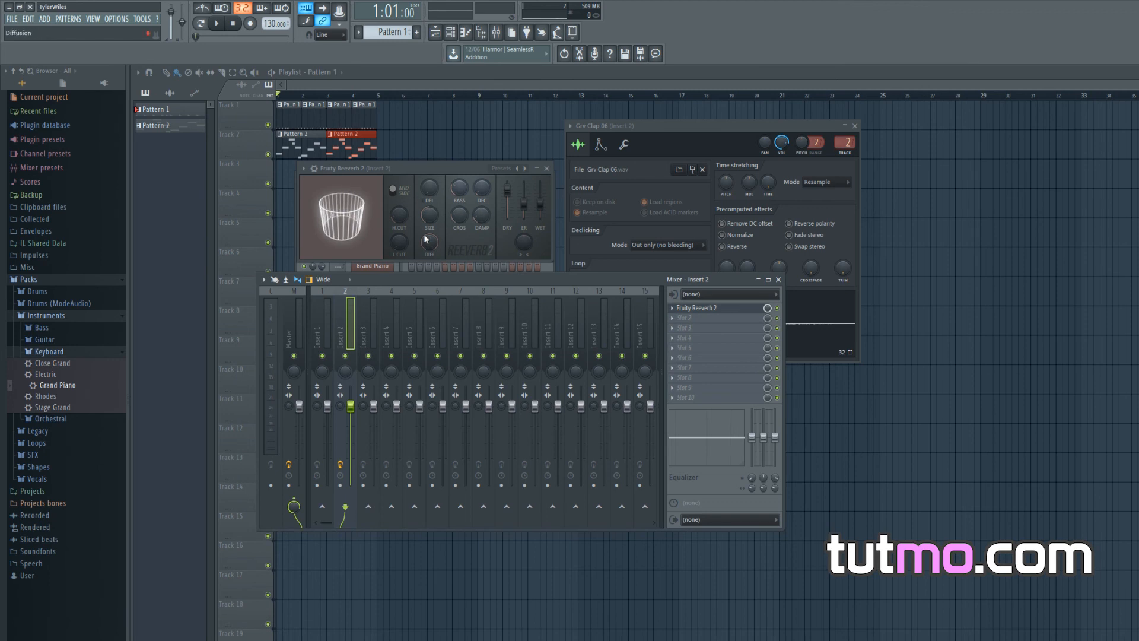
# Play the song to hear the reverb on the clap
pyautogui.press('space')
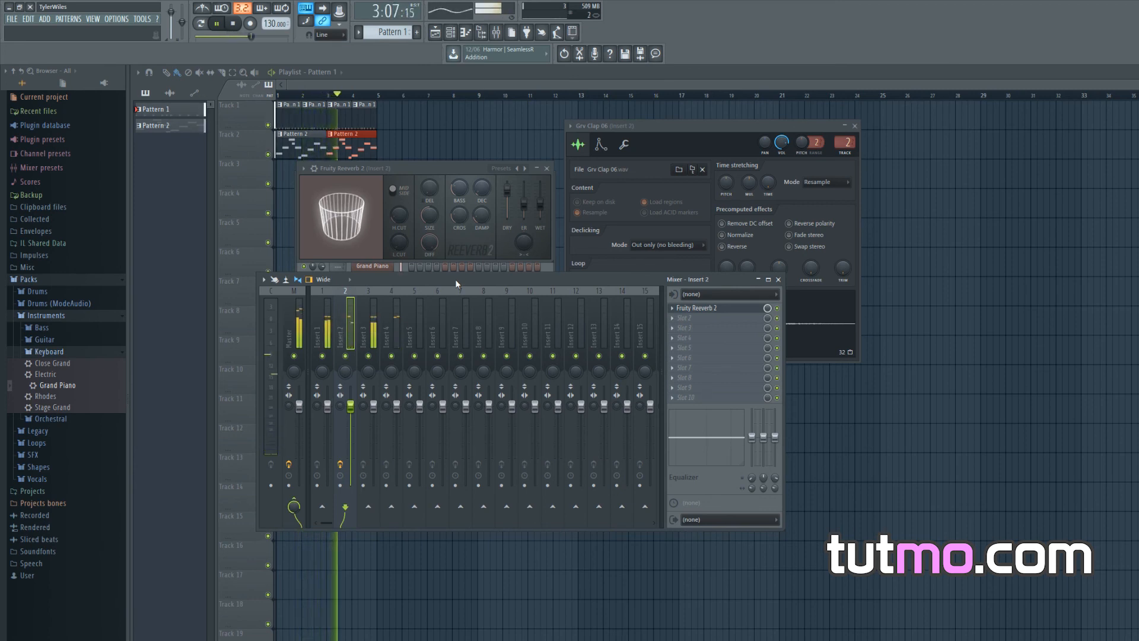
pyautogui.press('space')
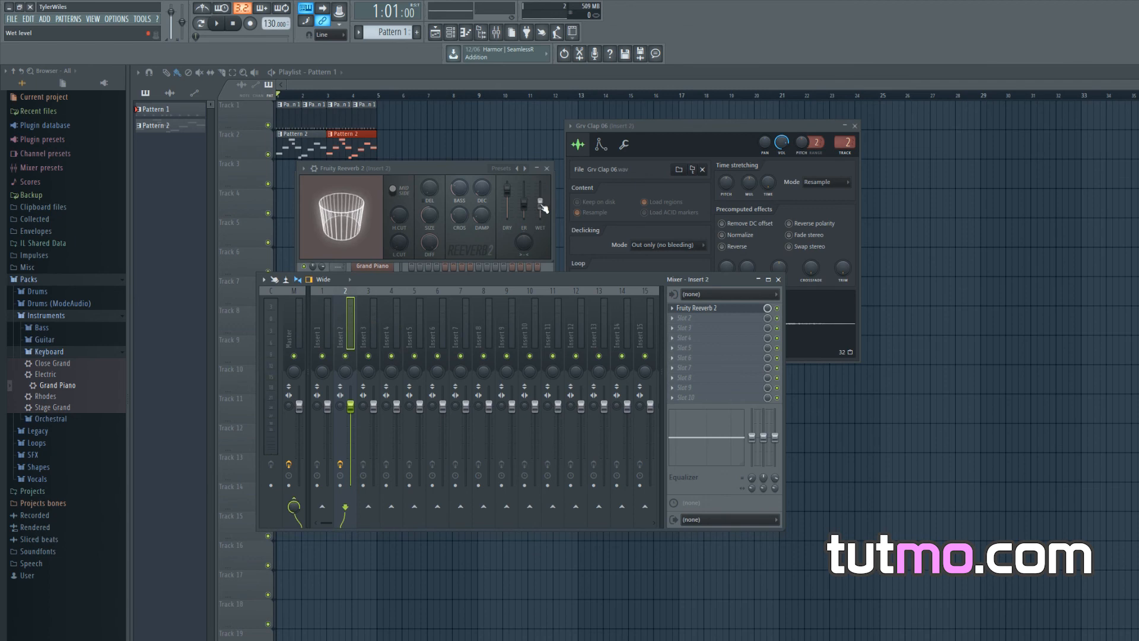
pyautogui.press('space')
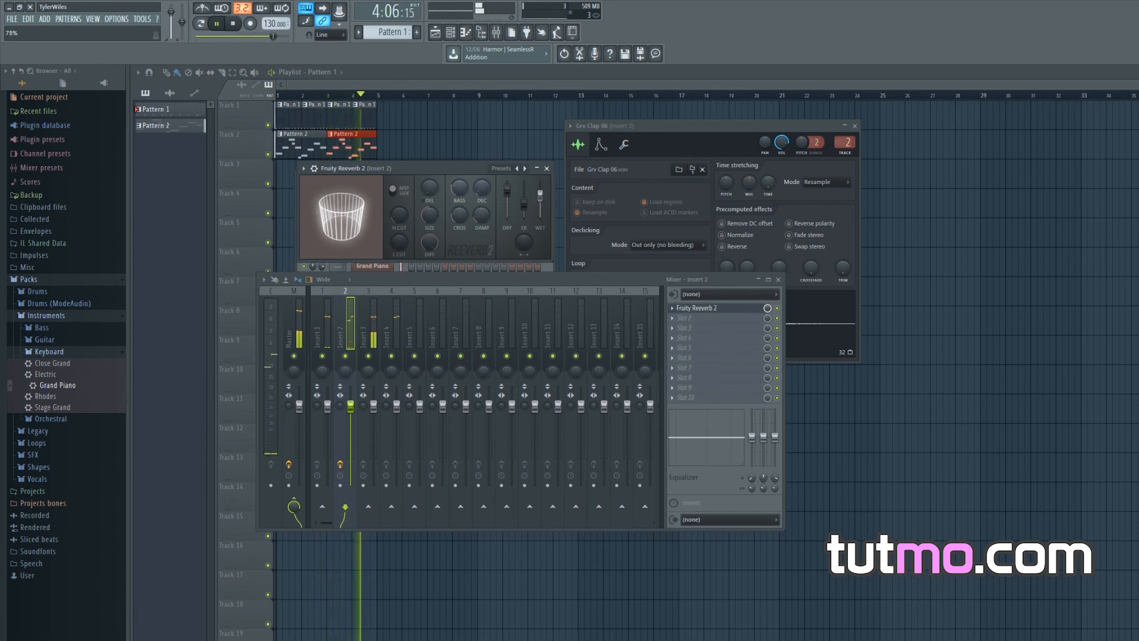
pyautogui.press('space')
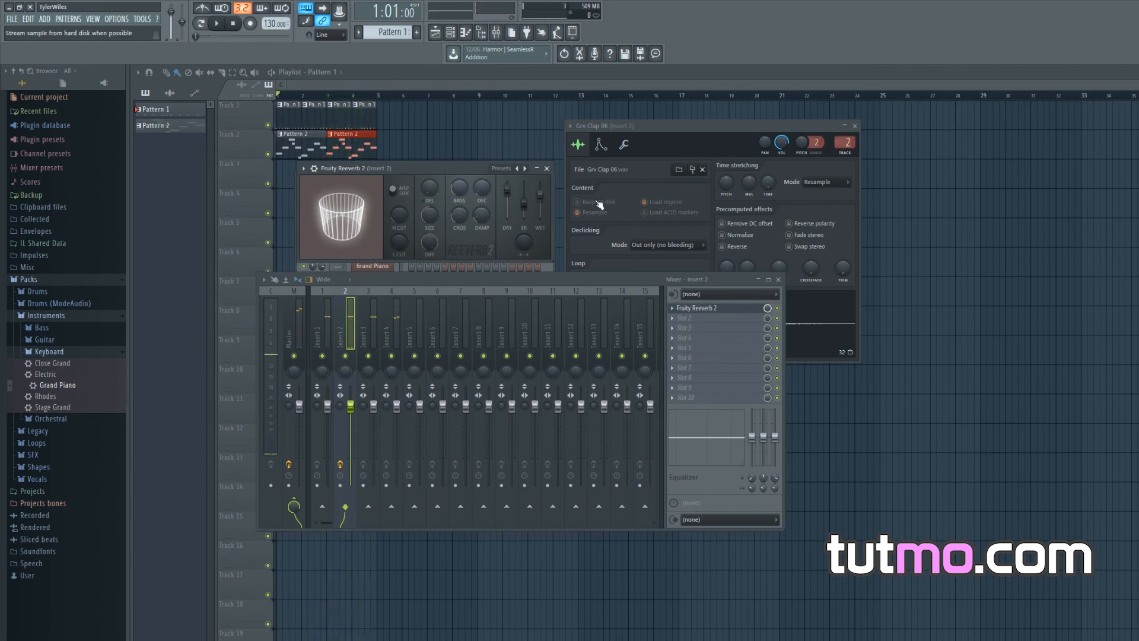
# Open the clap channel's miscellaneous functions, adjust the echo delay feedback, and play the song
pyautogui.moveTo(711, 126); pyautogui.dragTo(585, 124)
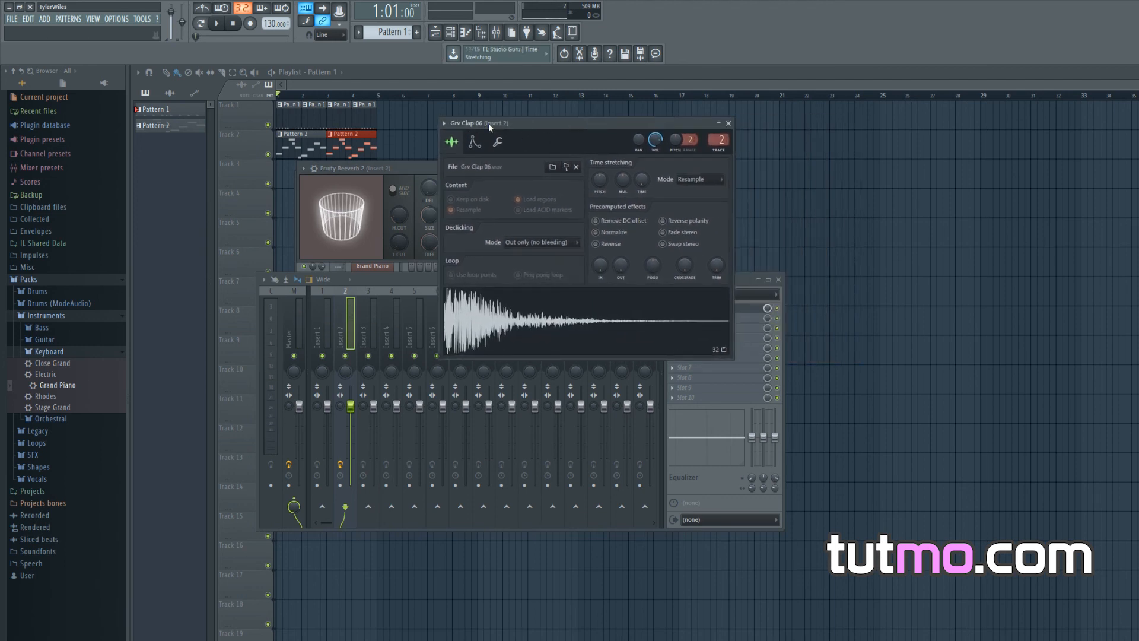
pyautogui.click(498, 144)
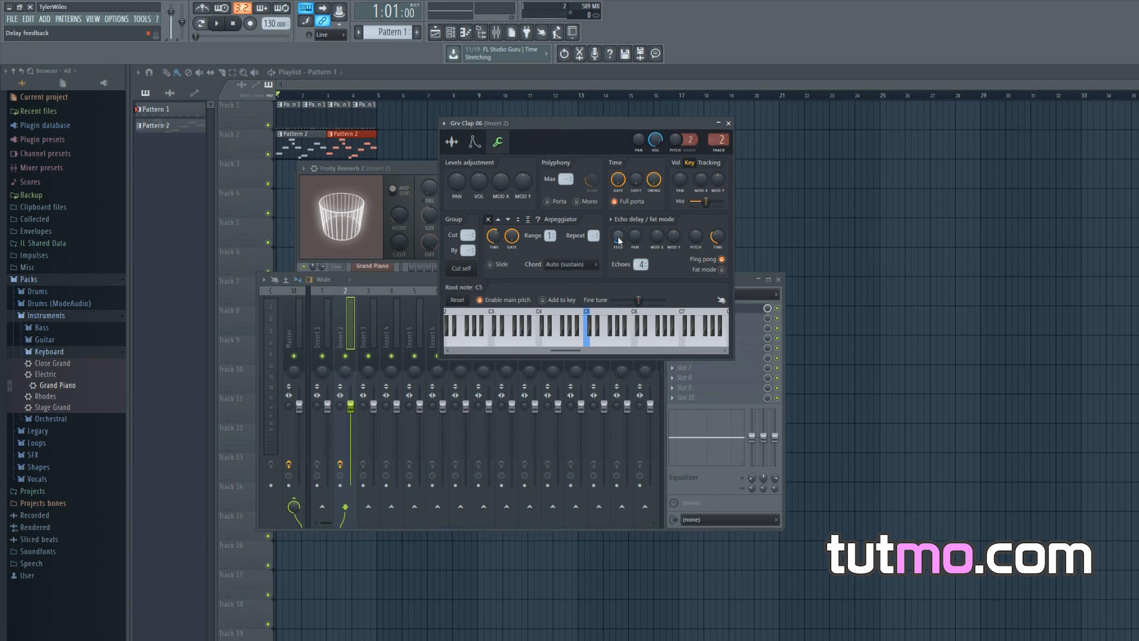
pyautogui.press('space')
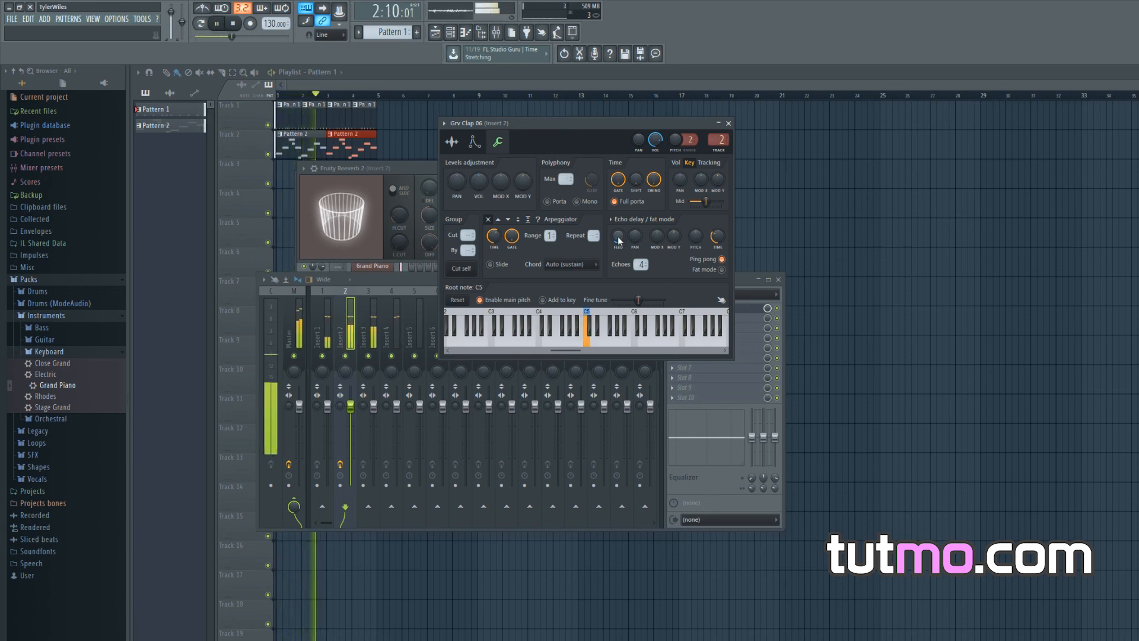
pyautogui.moveTo(618, 238)
pyautogui.mouseDown()
pyautogui.moveTo(617, 222)
pyautogui.moveTo(617, 236)
pyautogui.mouseUp()
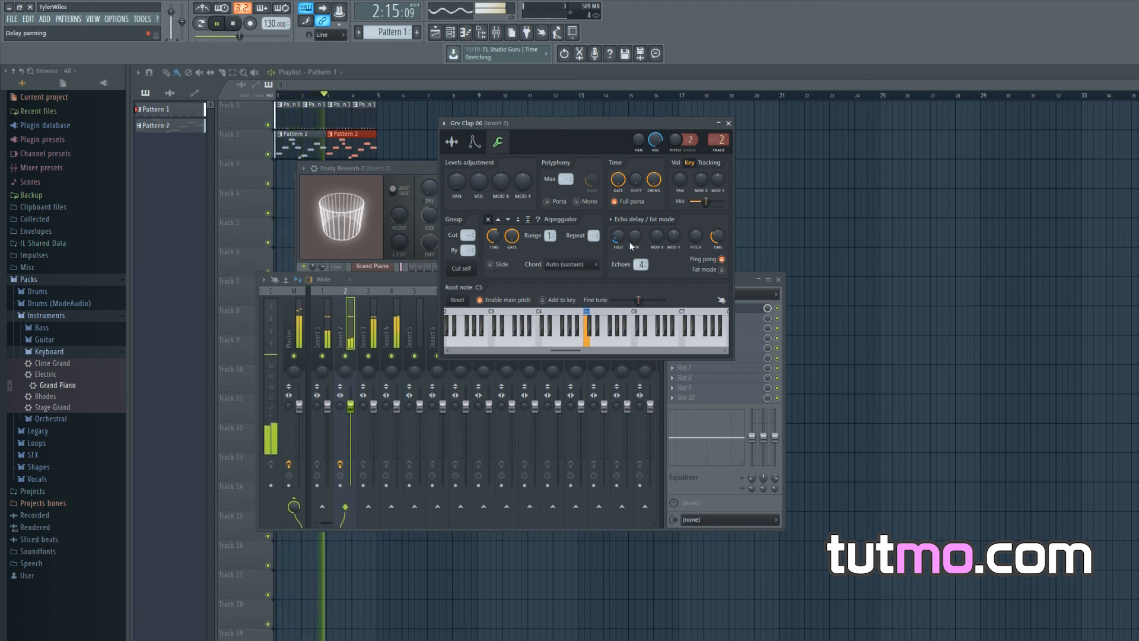
pyautogui.press('space')
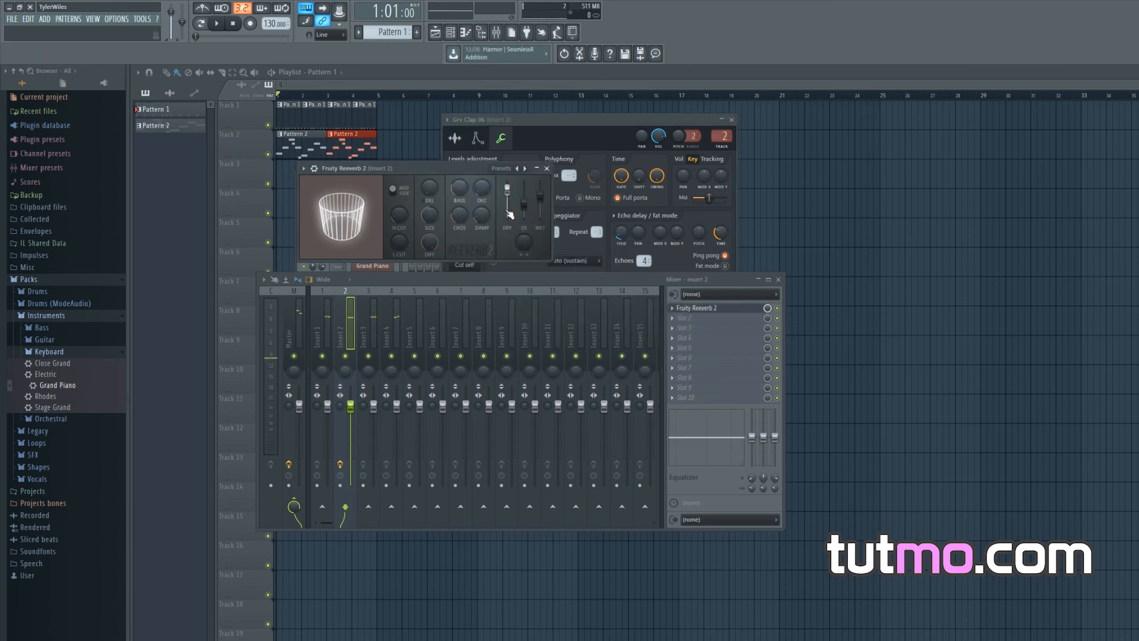
pyautogui.press('space')
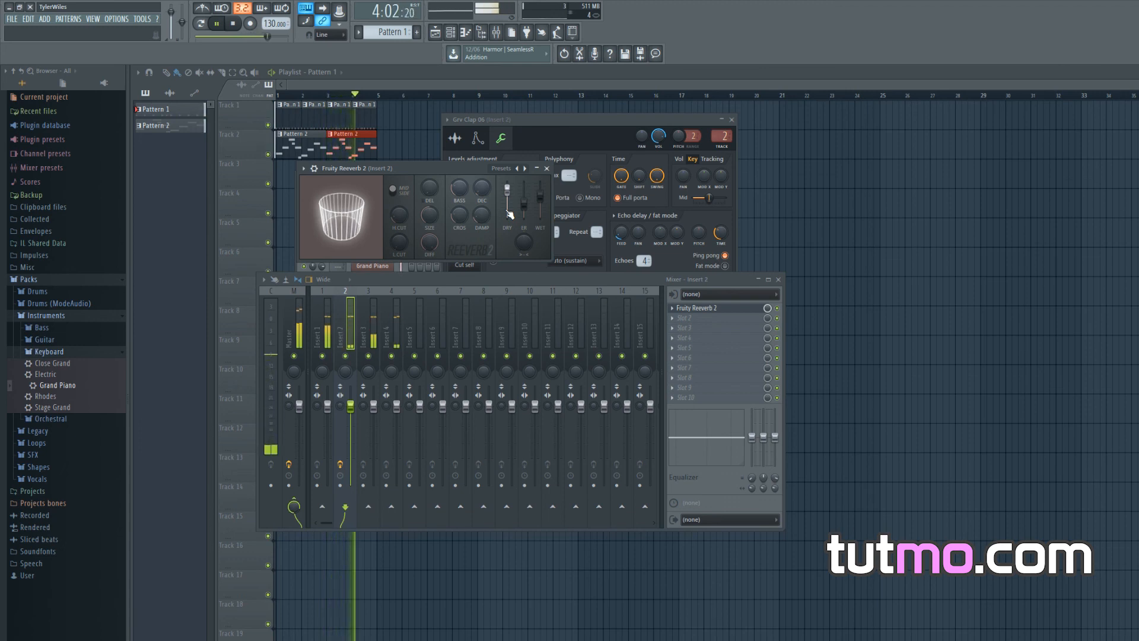
pyautogui.press('space')
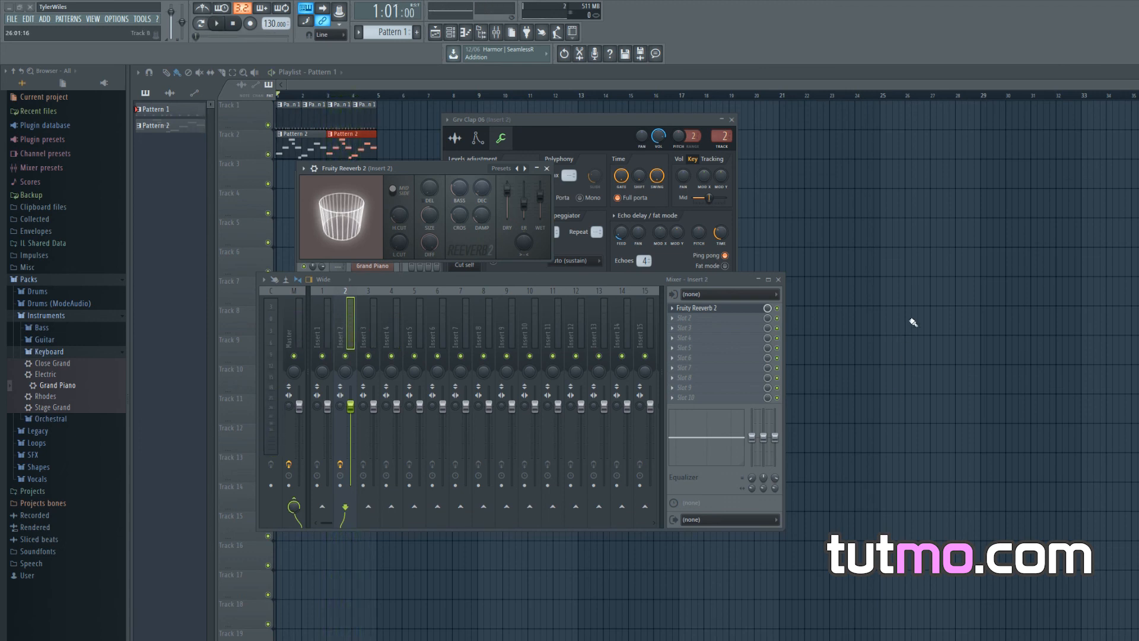